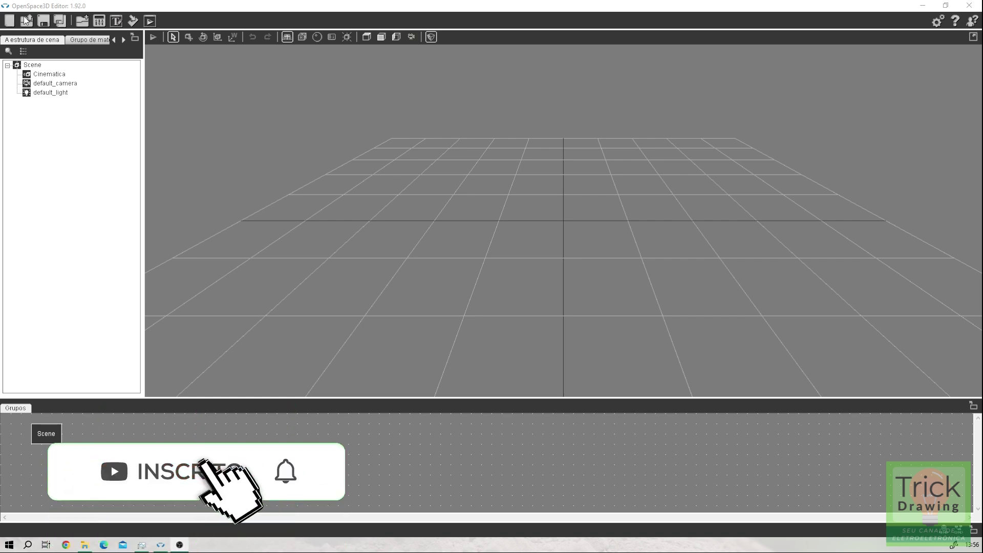
Step: Start importing the motor Weg.obj file from the desktop into the 3D stage
left_click_drag(531, 9, 818, 24)
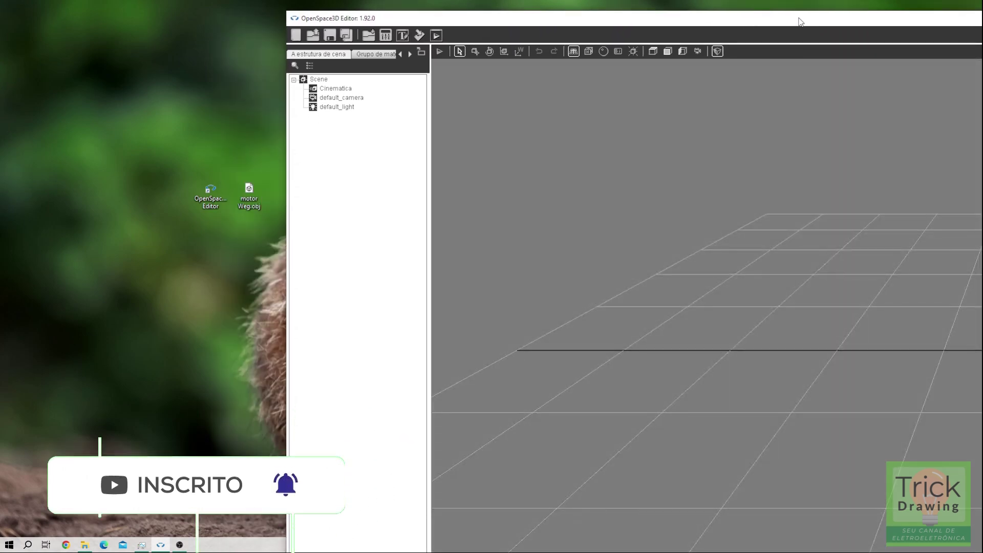
left_click(249, 196)
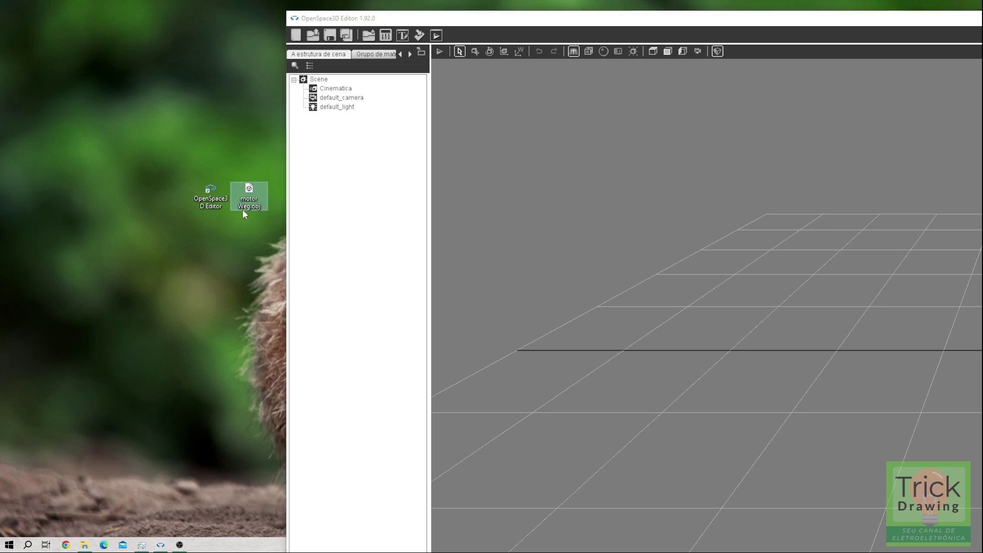
left_click_drag(243, 210, 625, 263)
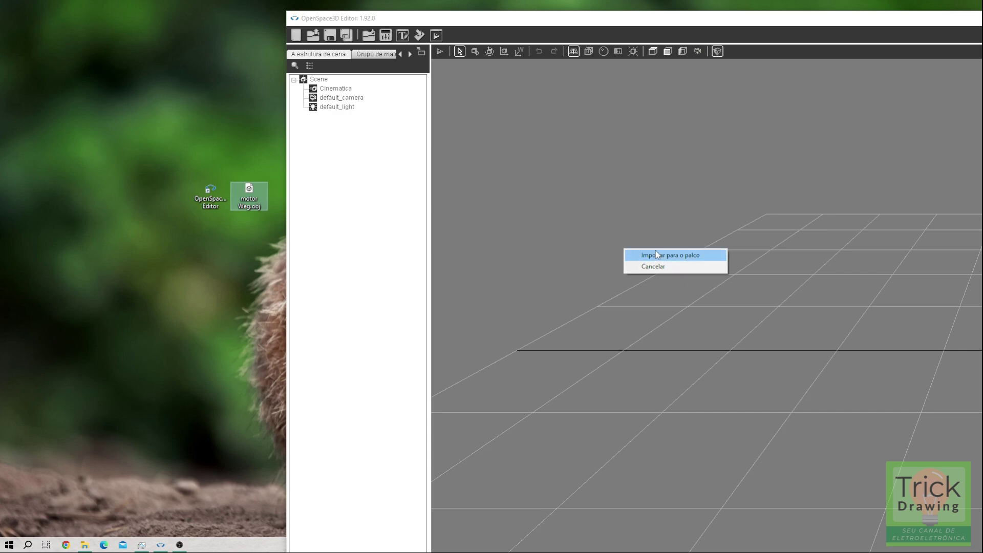
left_click(676, 258)
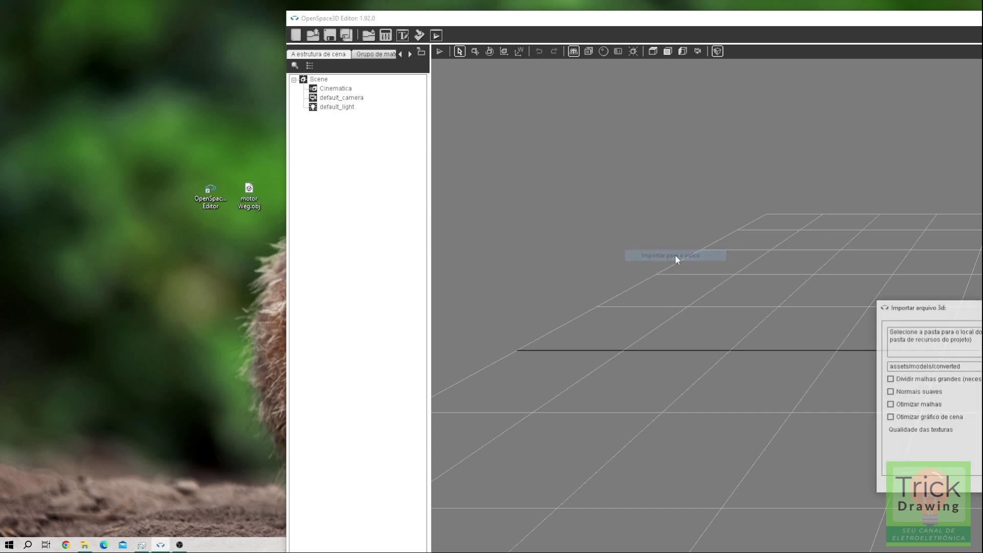
left_click_drag(948, 309, 668, 182)
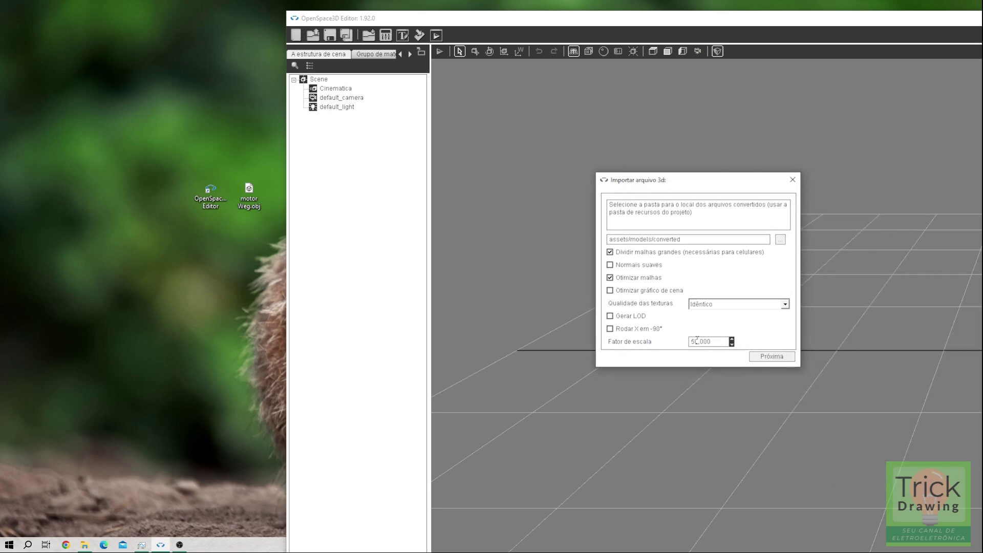
Step: Set the import scale factor to 10 and import the motor into the scene group with the listed resource folders and material script
left_click_drag(698, 342, 682, 341)
type("10")
left_click(769, 358)
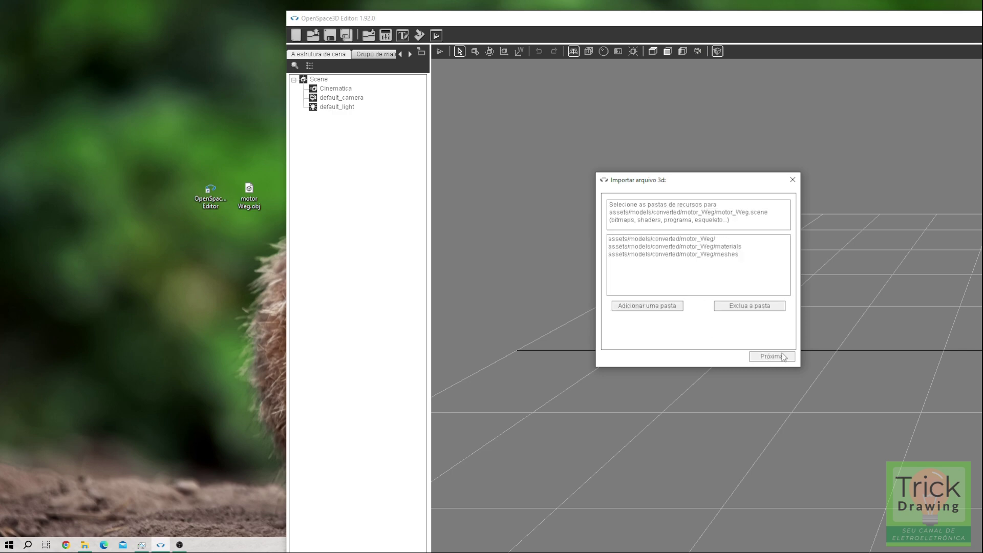
left_click(774, 360)
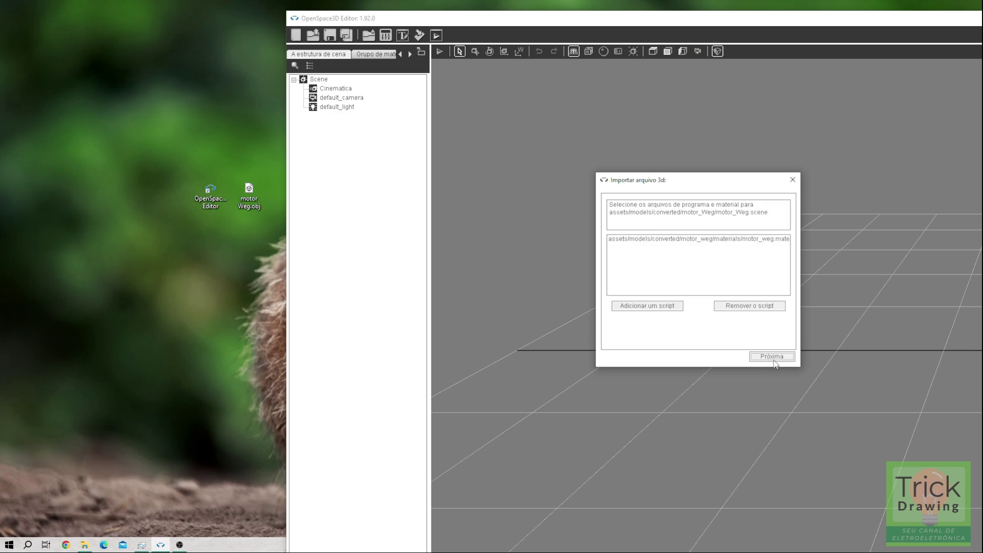
left_click(775, 359)
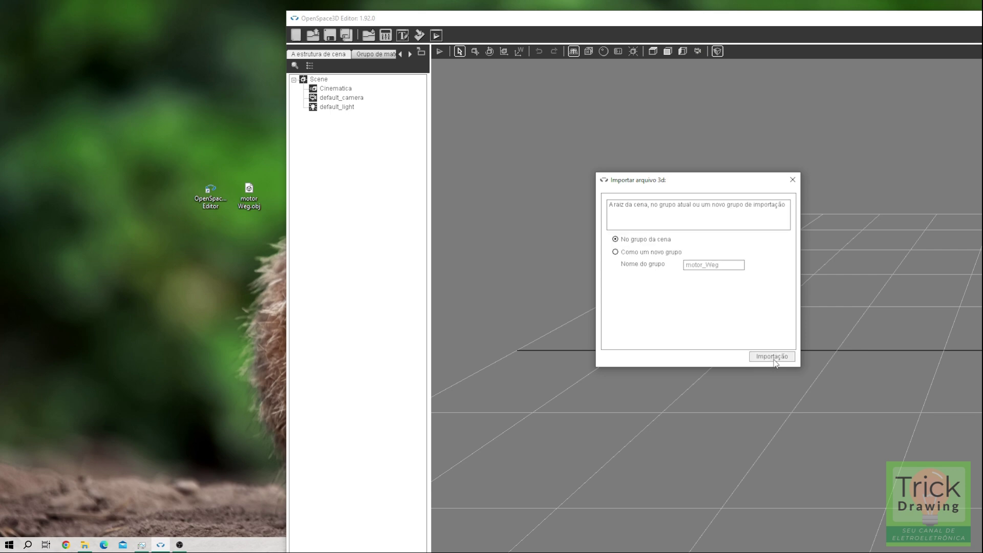
left_click(774, 358)
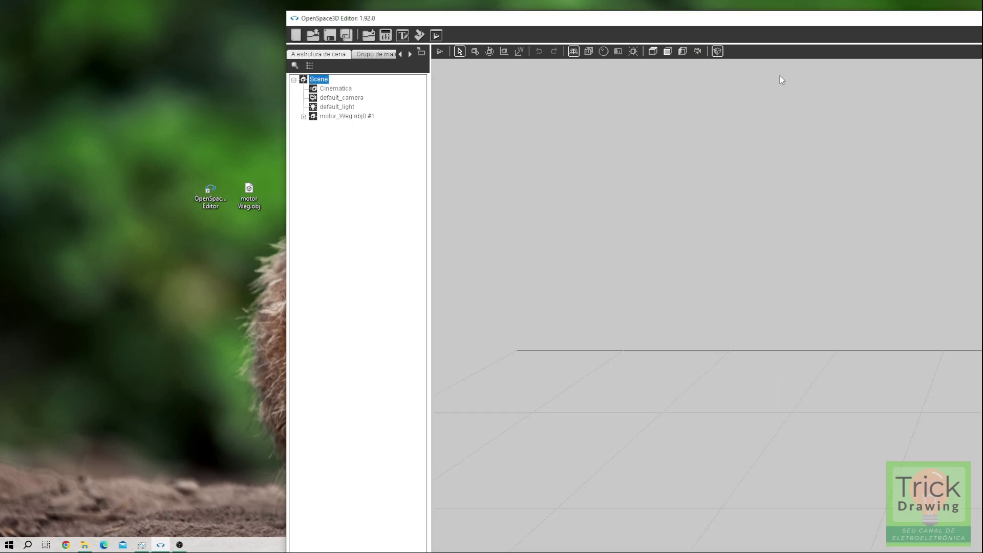
left_click_drag(778, 21, 470, 5)
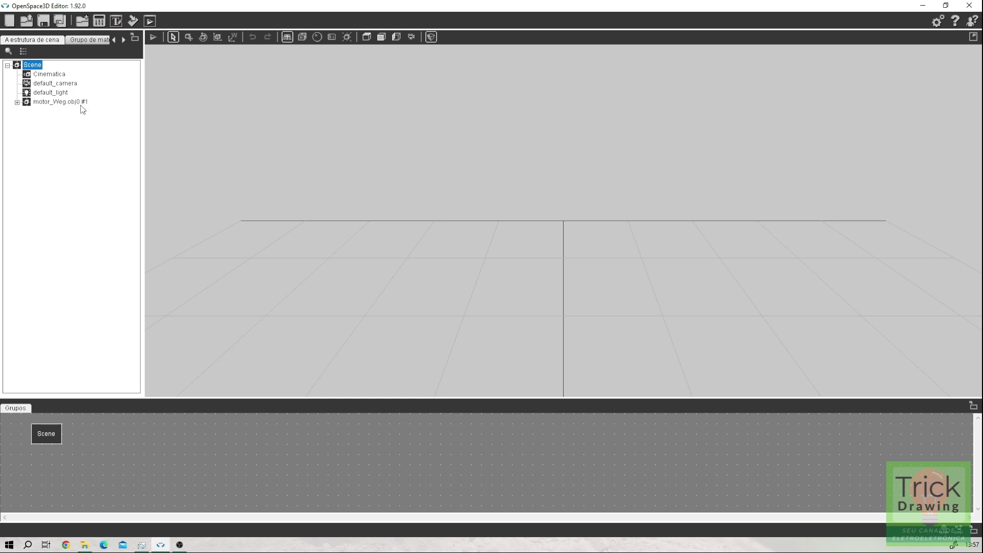
Step: Add a scene node named "motor completo" and nest the imported motor_Weg.obj node under it
left_click(17, 103)
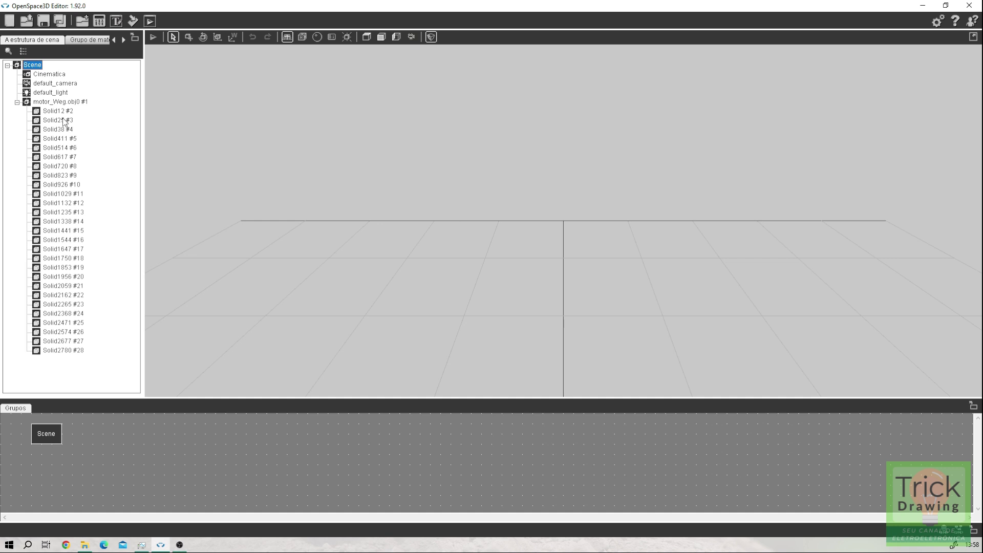
left_click(17, 103)
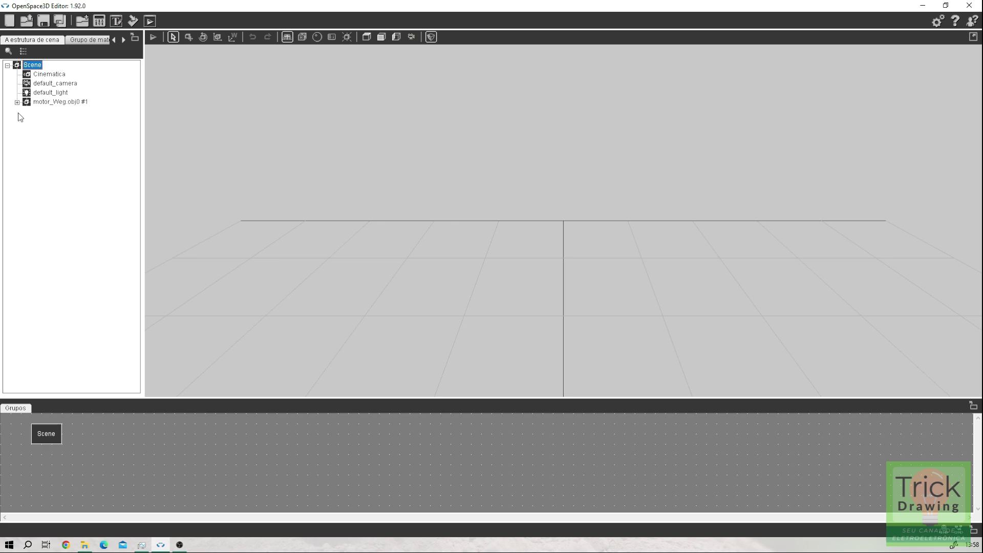
right_click(36, 69)
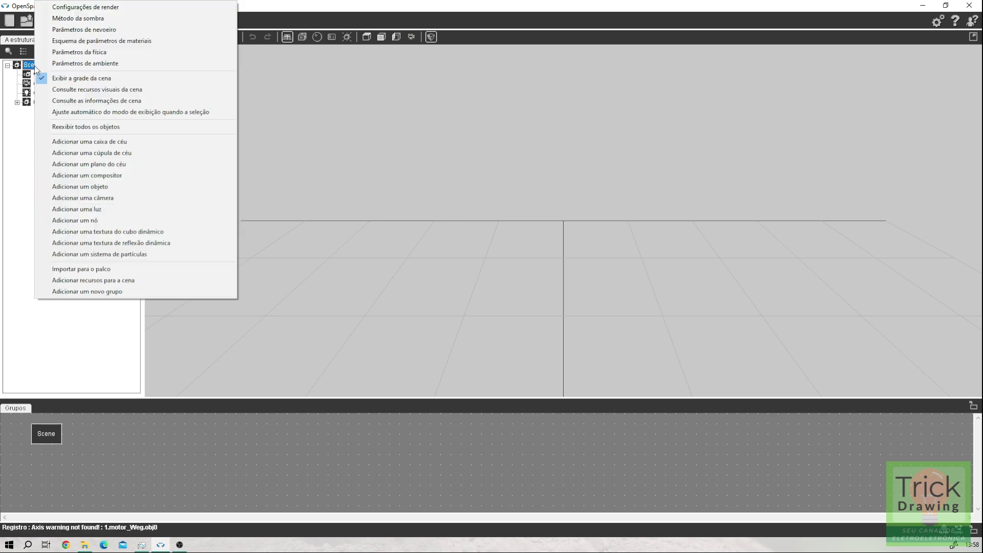
left_click(80, 226)
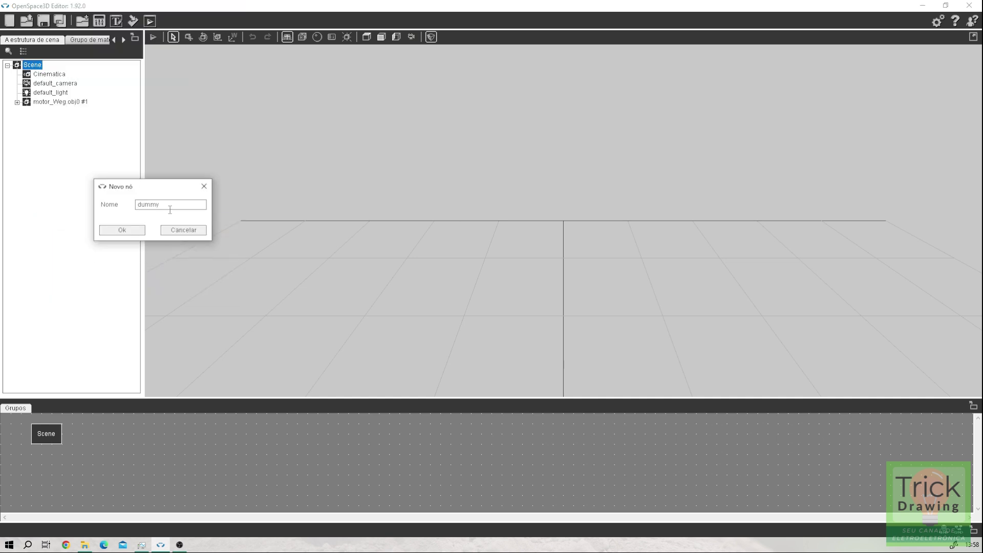
left_click_drag(170, 207, 130, 205)
type("estu")
type("ut")
key("ctrl+a")
type("motor completo")
key("Return")
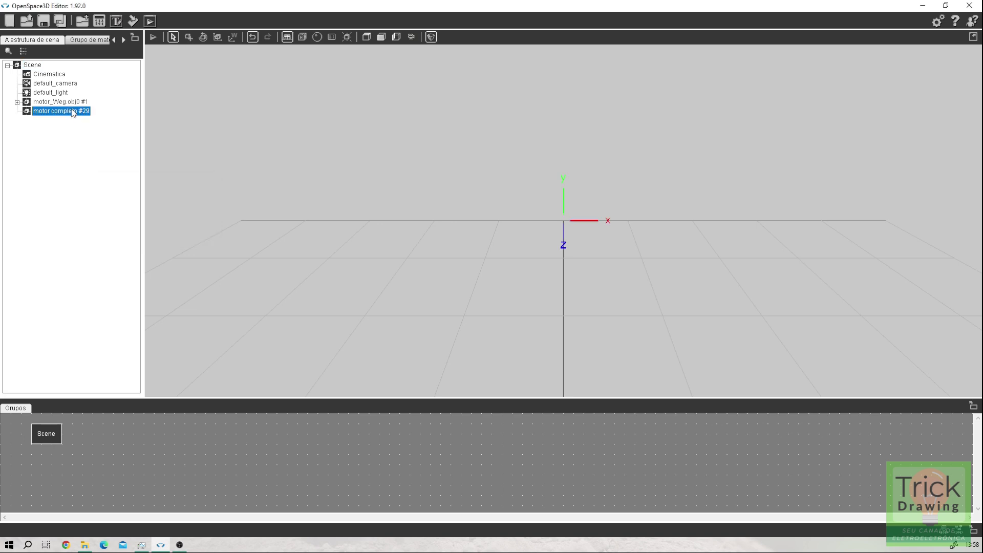
left_click(61, 103)
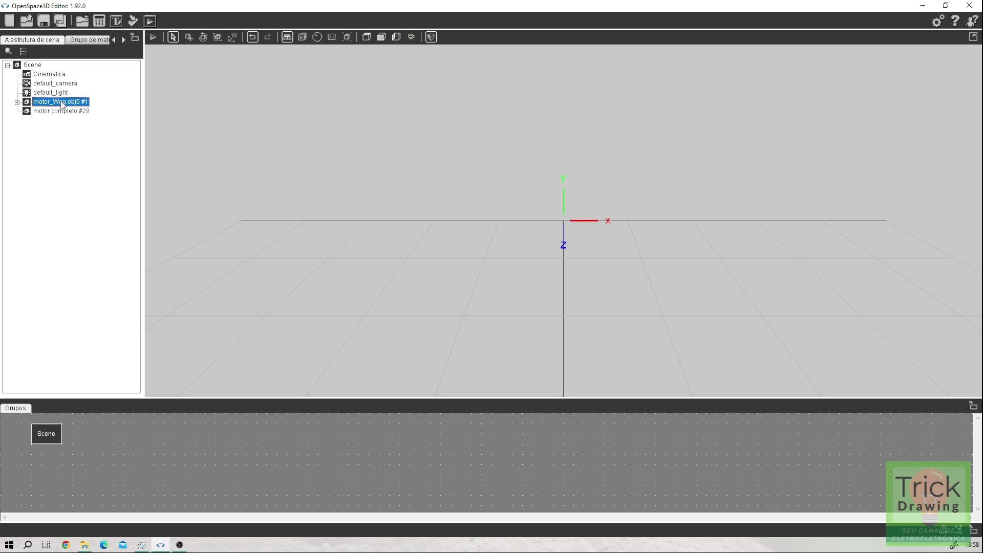
left_click_drag(61, 105, 78, 109)
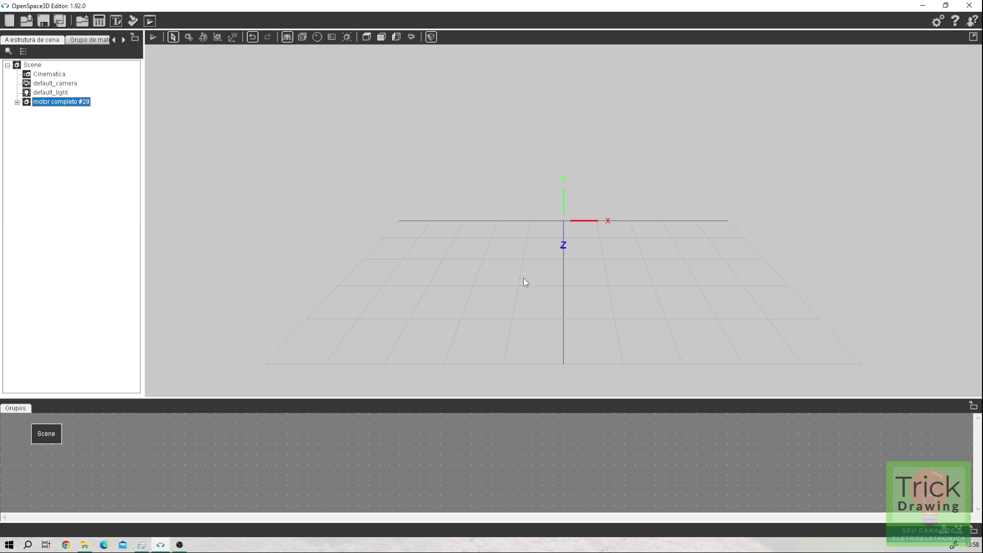
Step: Scale the motor completo node by a ratio of 20% repeatedly until its X, Y and Z scales reach 0.008
right_click(61, 106)
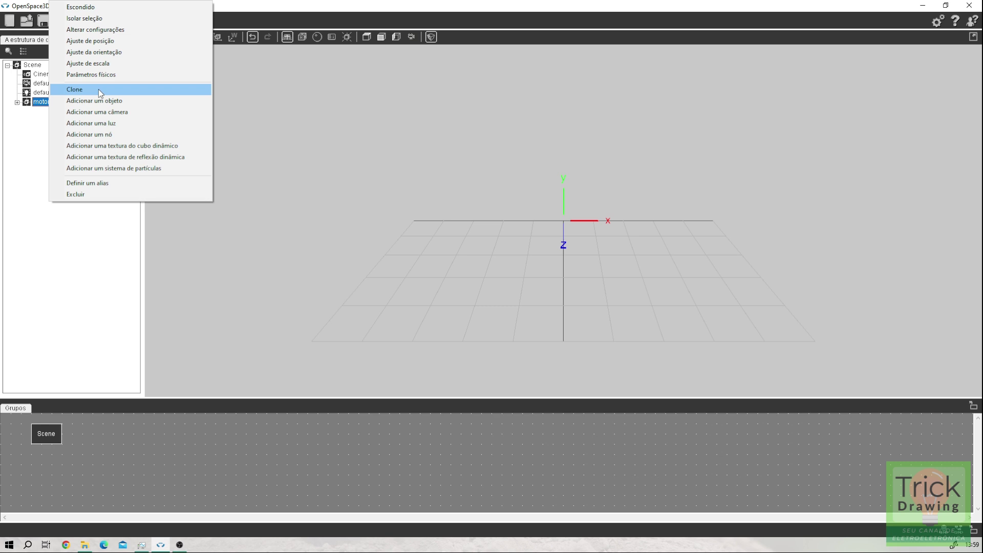
left_click(98, 63)
double_click(163, 90)
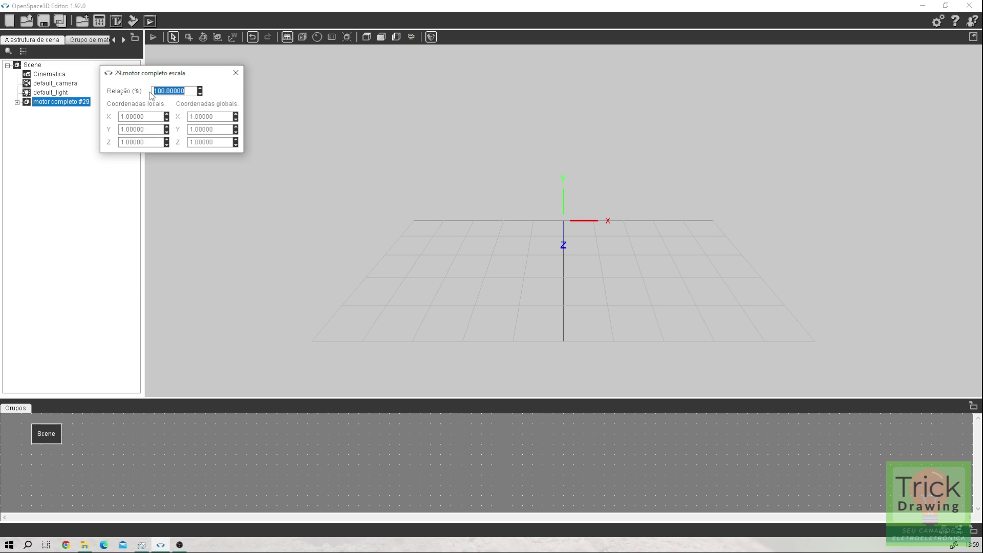
type("20")
key("Return")
left_click_drag(168, 91, 136, 91)
type("20")
key("Return")
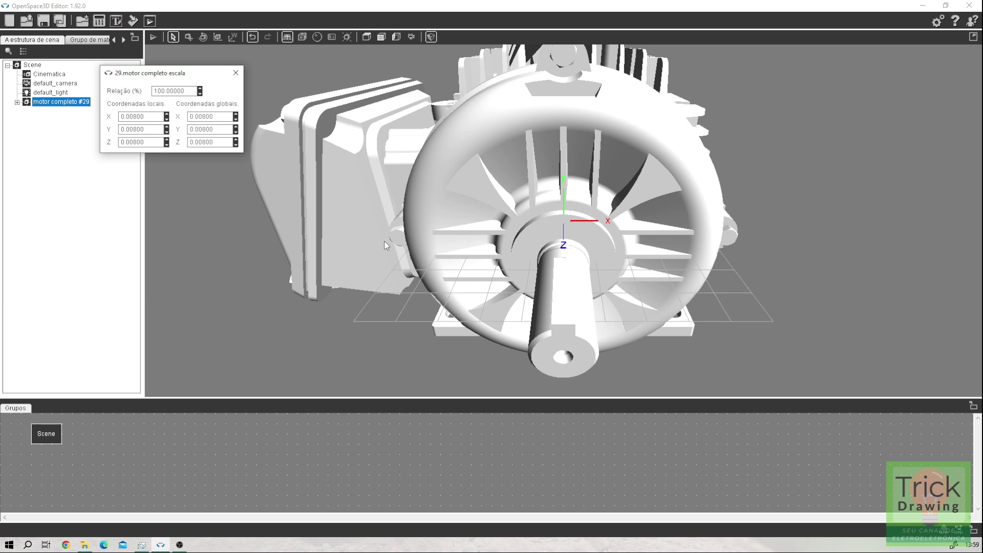
scroll(385, 241, "down", 3)
left_click_drag(385, 241, 377, 216)
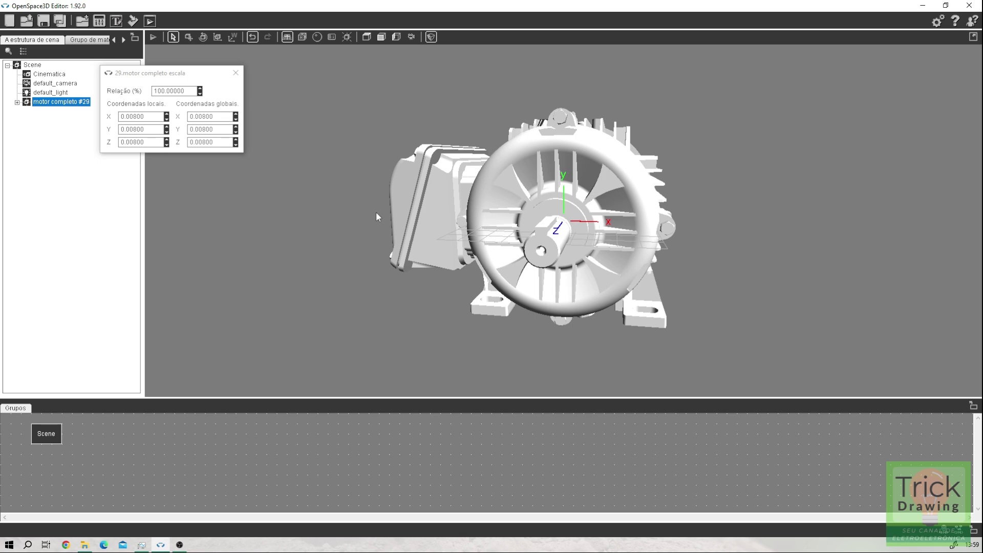
Step: Enlarge the function graph area, open the Scene group and add a Button interface plugIT to it
left_click_drag(289, 398, 294, 299)
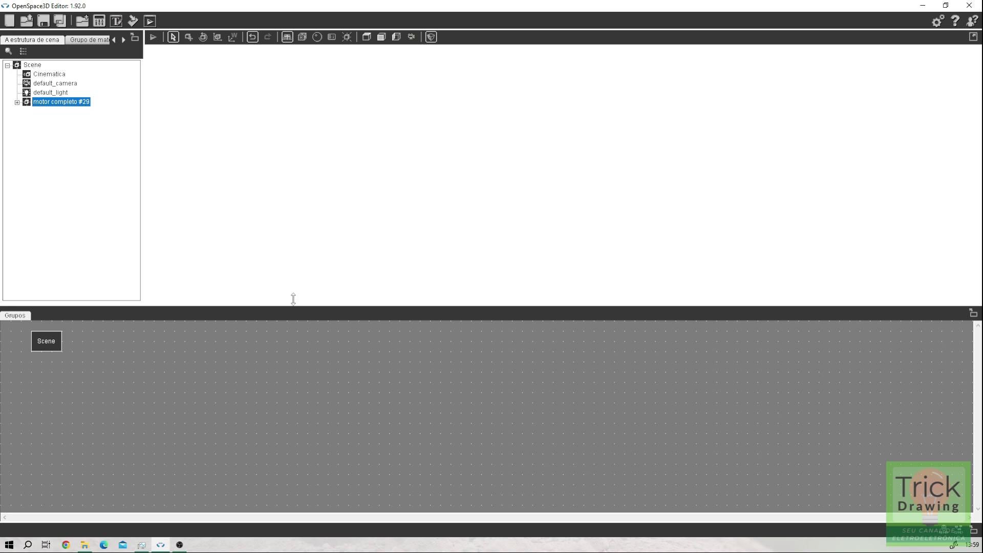
left_click_drag(294, 299, 293, 291)
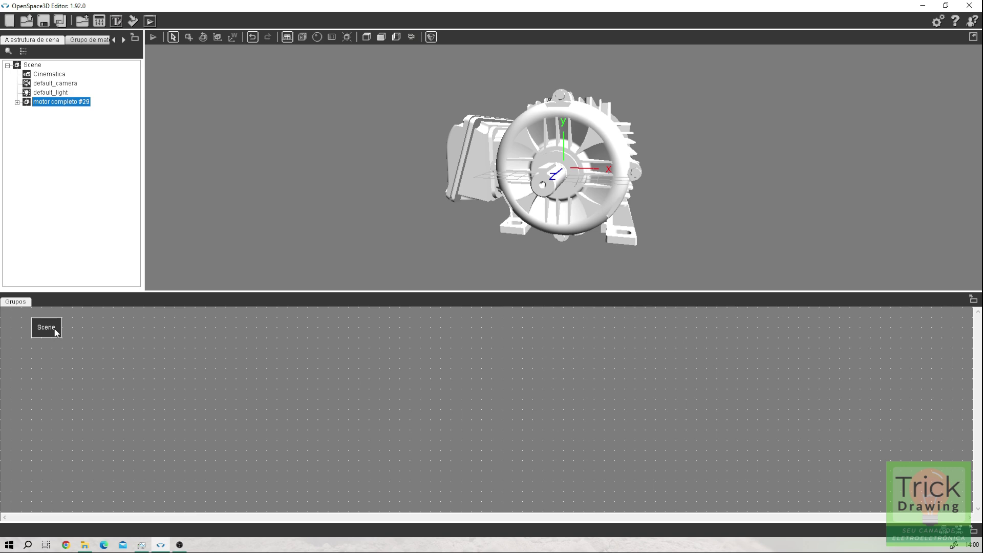
double_click(46, 328)
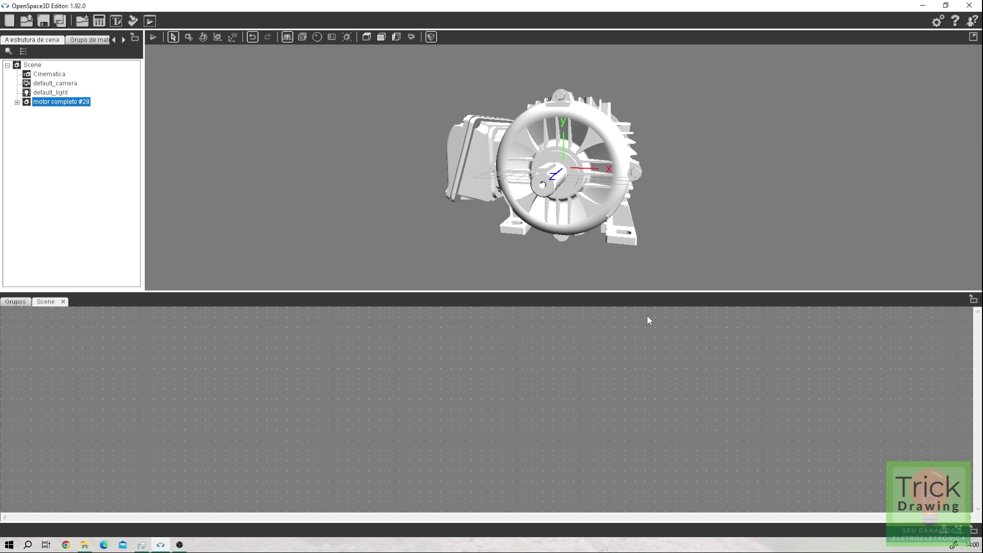
right_click(50, 351)
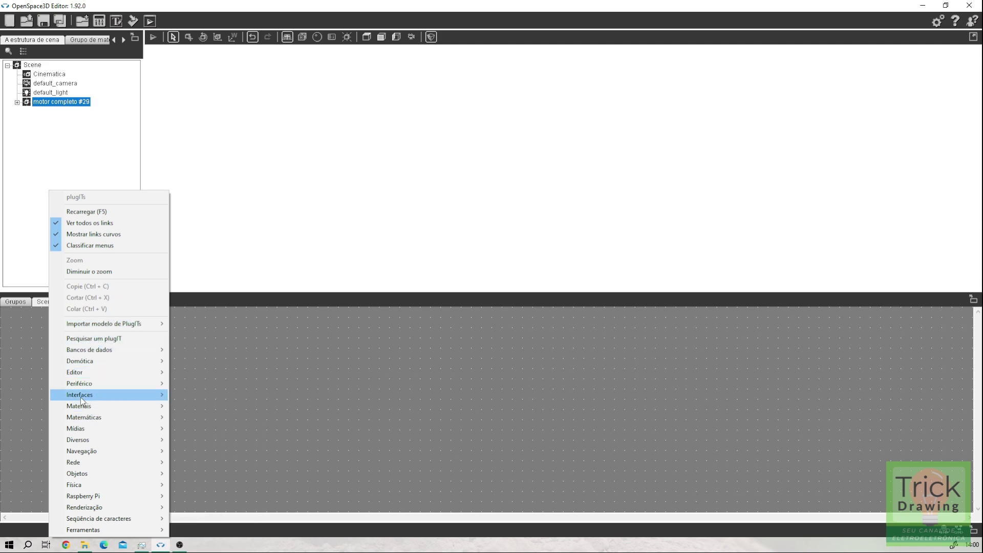
mouse_move(83, 396)
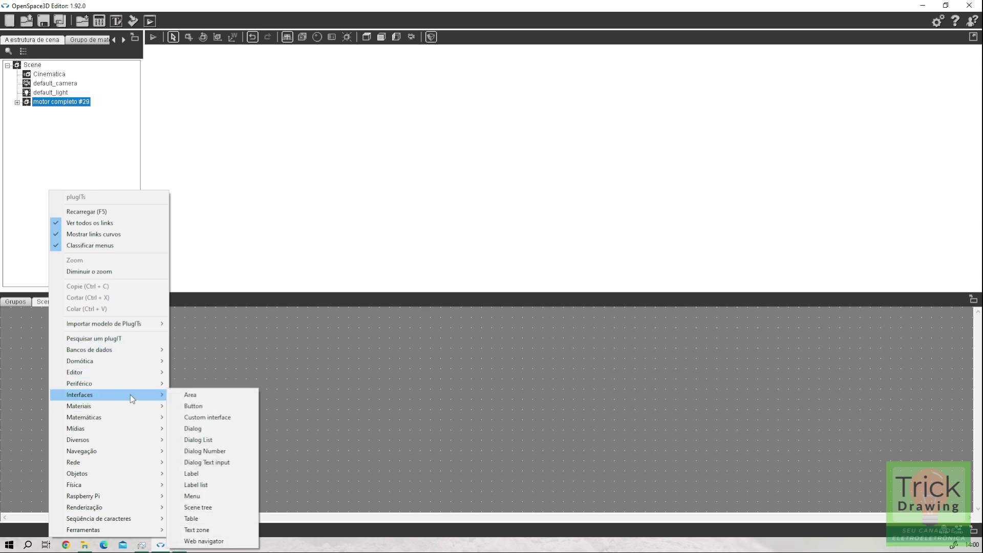
left_click(203, 405)
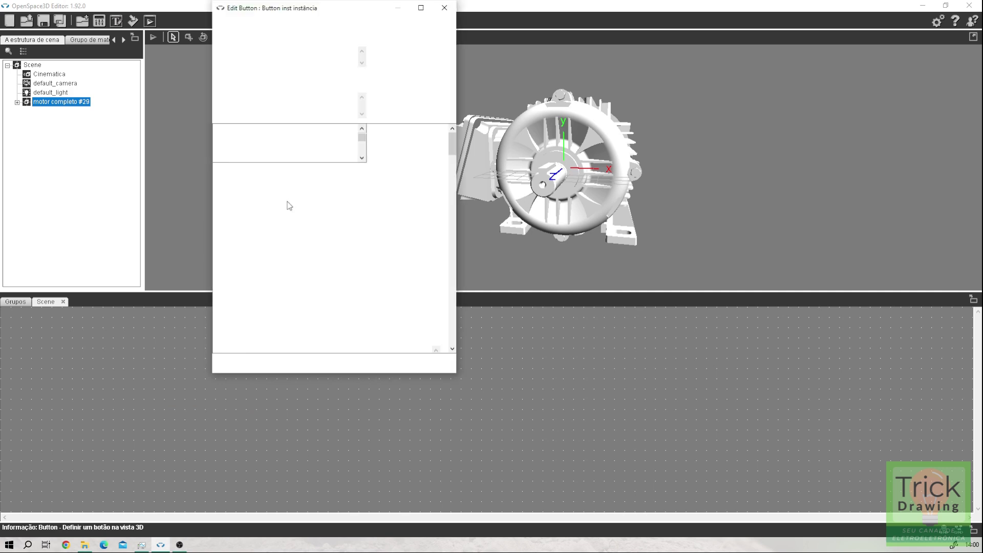
Step: Name the button instance "Button Ligar", set its label text to "Ligar" and apply the settings
left_click_drag(295, 15, 274, 99)
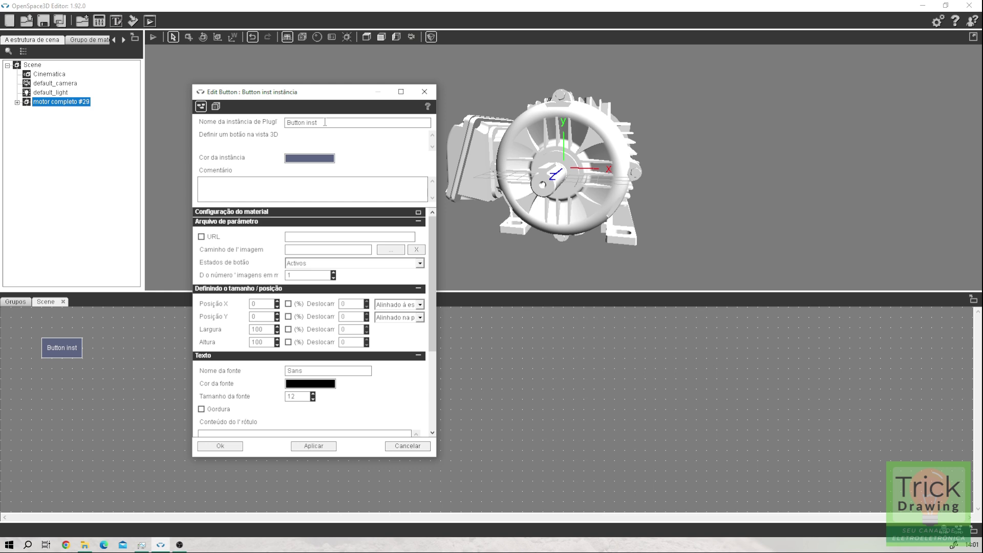
left_click_drag(320, 123, 307, 122)
type("Ligar")
left_click_drag(431, 269, 434, 314)
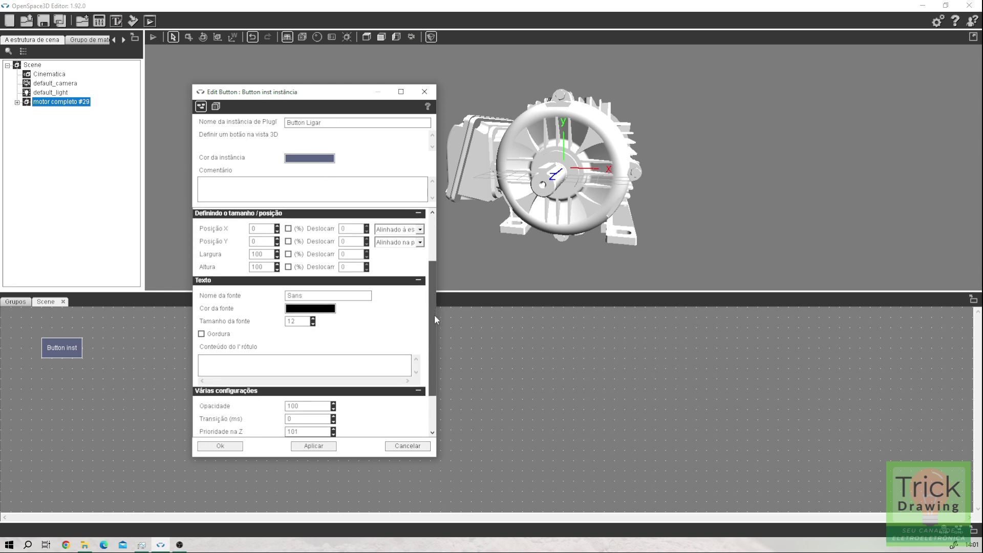
left_click(233, 364)
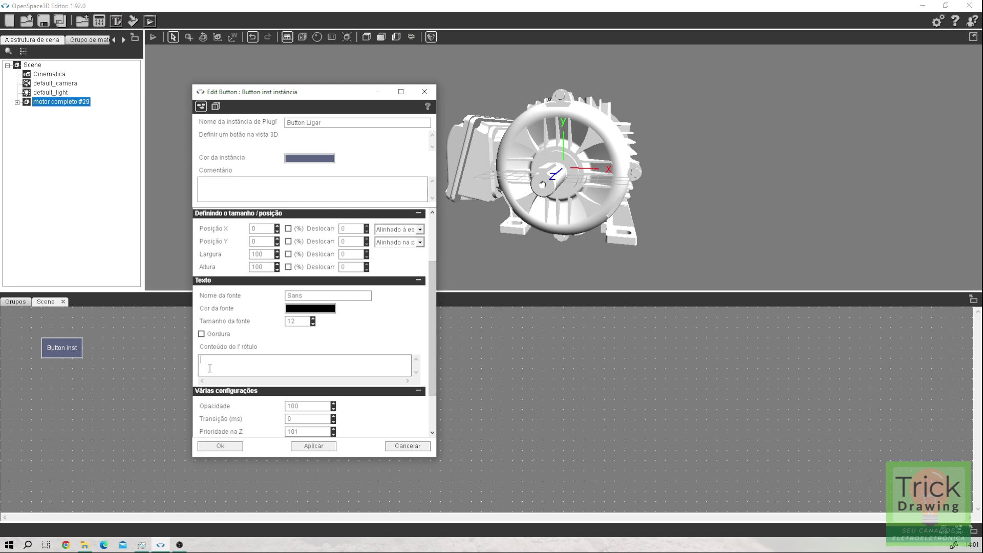
type("Ligar")
scroll(434, 330, "up", 3)
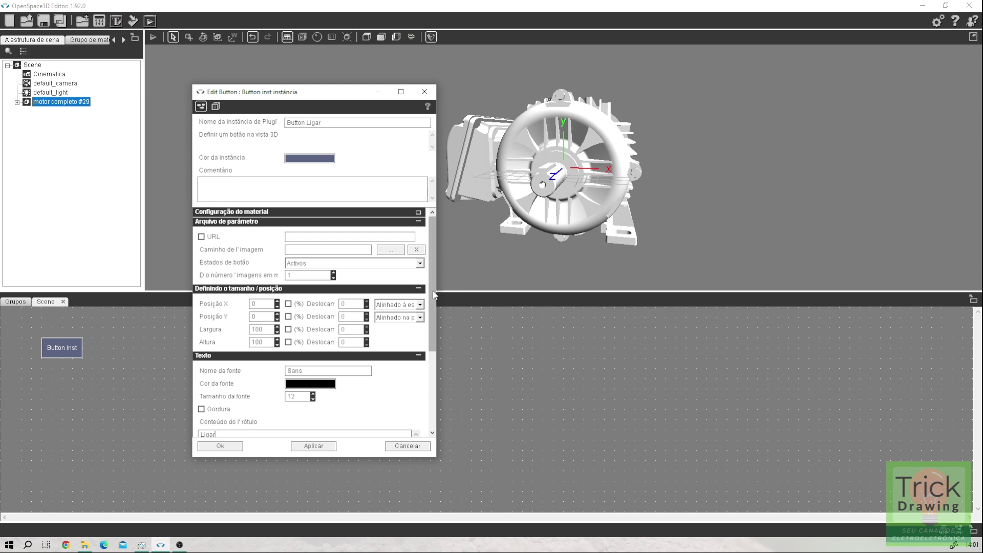
scroll(427, 340, "down", 2)
scroll(427, 341, "down", 2)
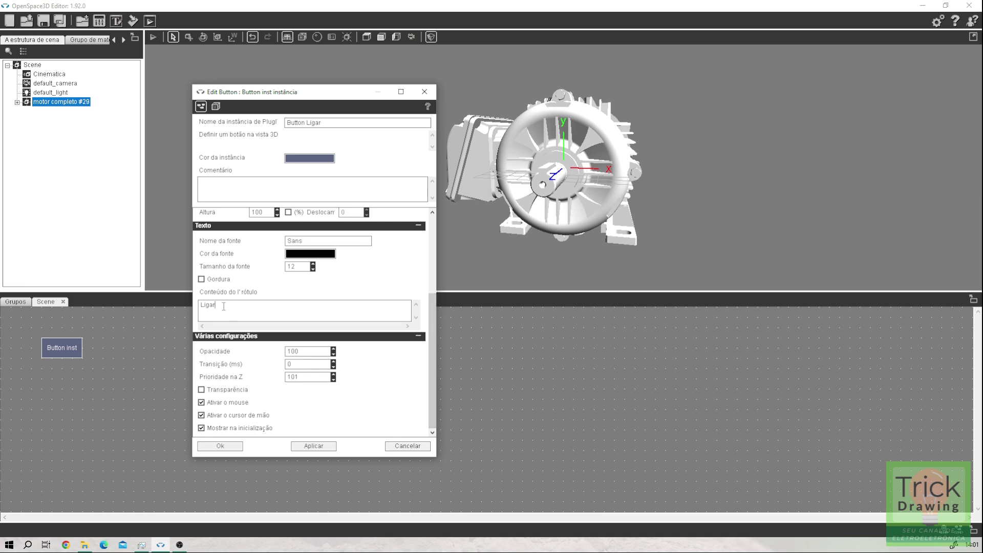
left_click(306, 446)
left_click(220, 446)
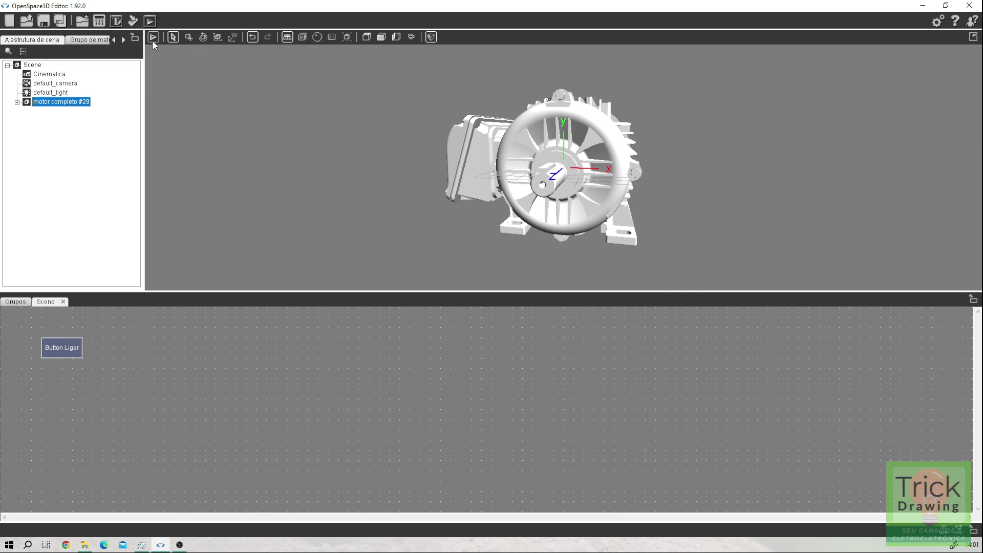
Step: Run the application to preview the Ligar button over the motor, and return to edit mode
left_click(153, 39)
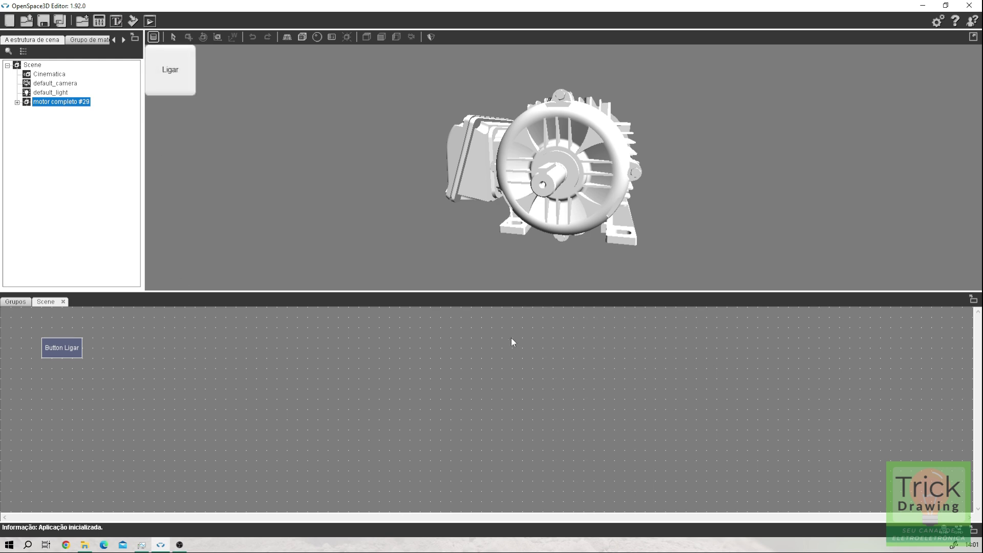
left_click(153, 37)
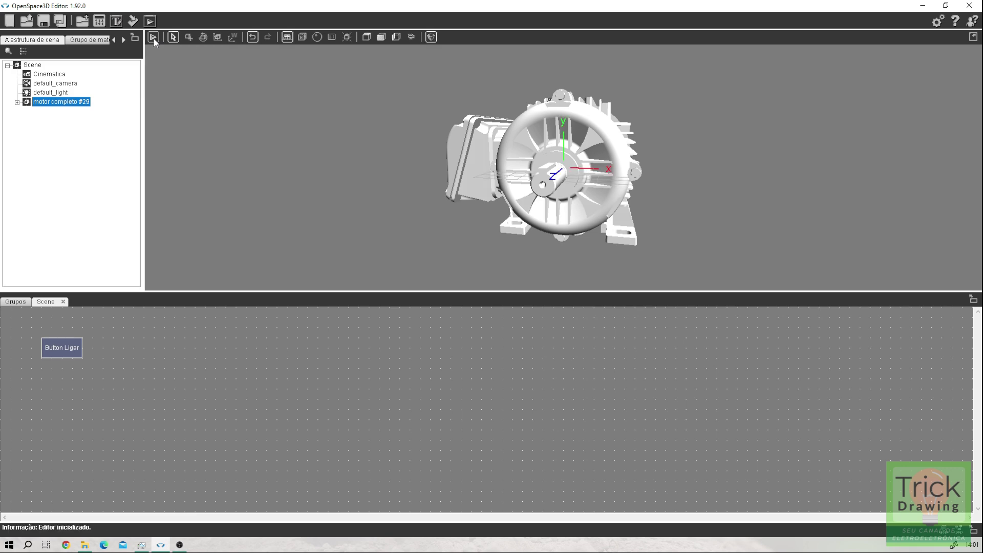
Step: Resize the Button Ligar instance to width 80 and height 40, and make its label text bold
double_click(68, 350)
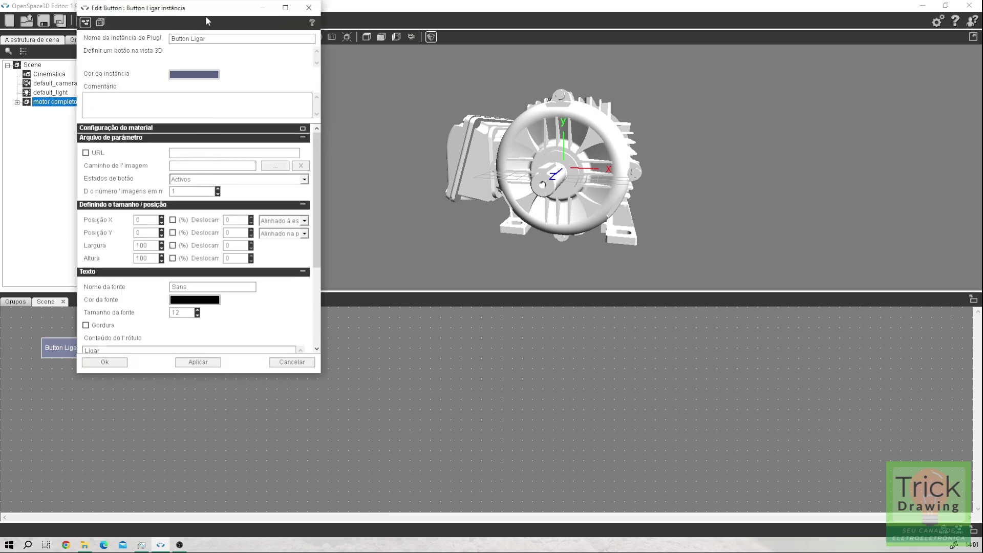
left_click_drag(207, 20, 465, 41)
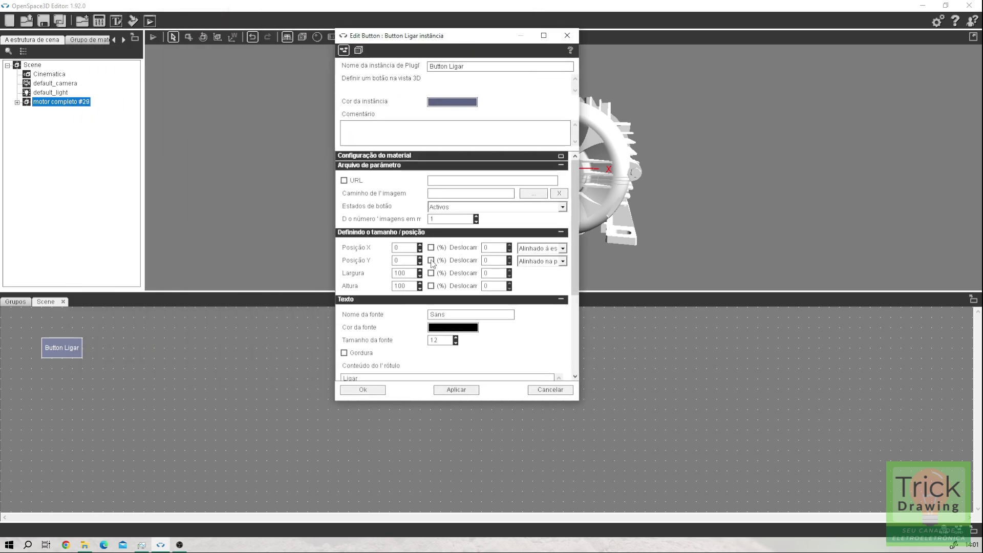
double_click(408, 286)
type("40")
left_click_drag(408, 273, 380, 270)
type("80")
left_click(344, 353)
left_click(362, 391)
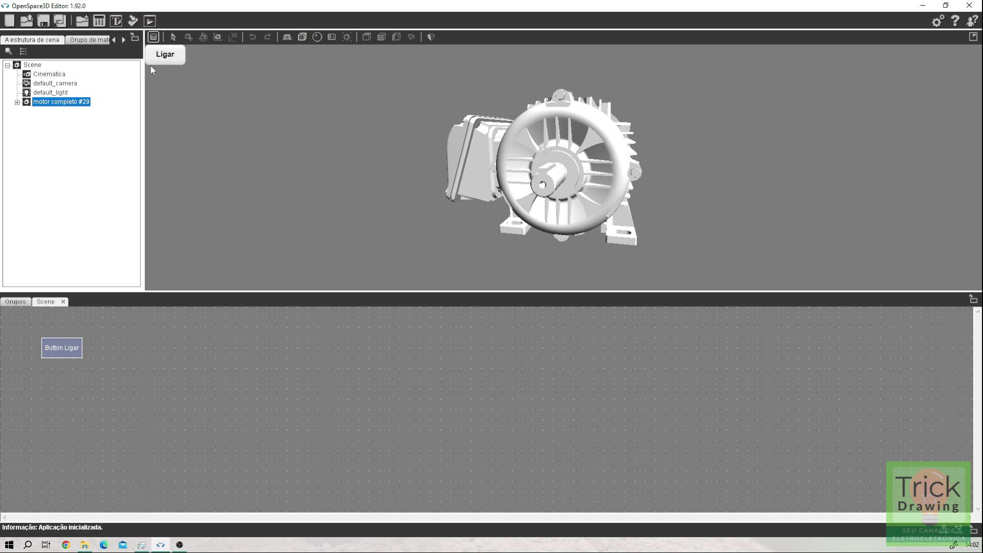
Step: Return to edit mode and move the Button Ligar block up and to the right in the function graph
left_click(154, 37)
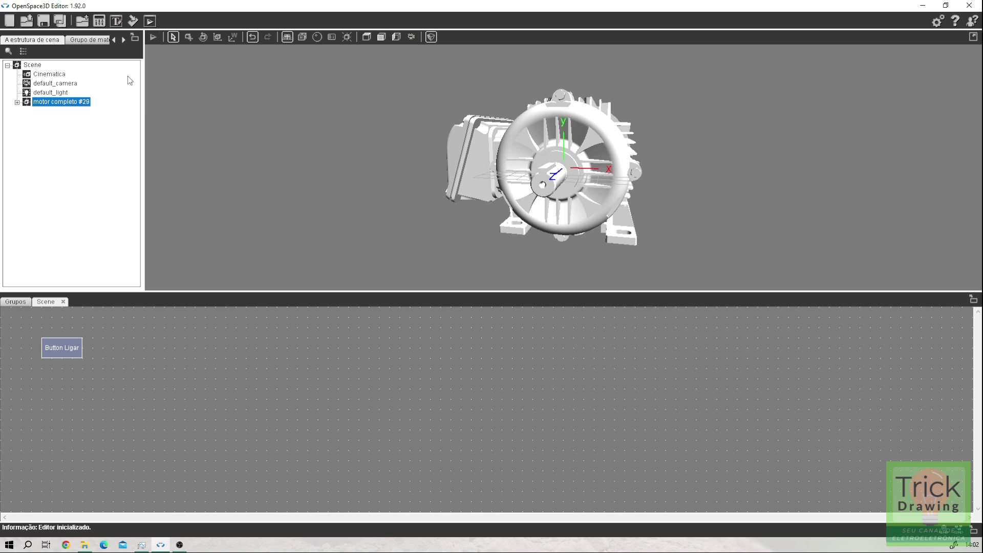
left_click_drag(66, 352, 146, 337)
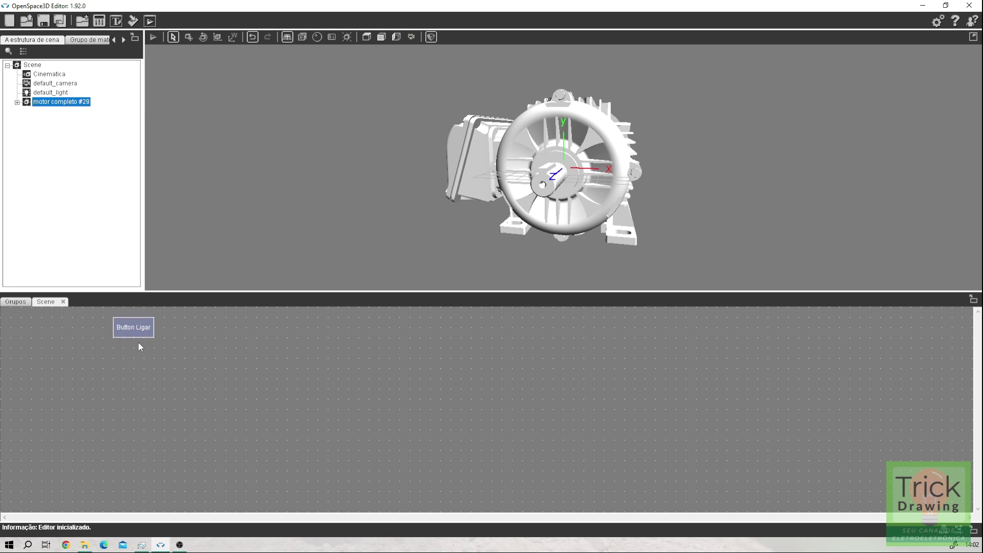
right_click(173, 371)
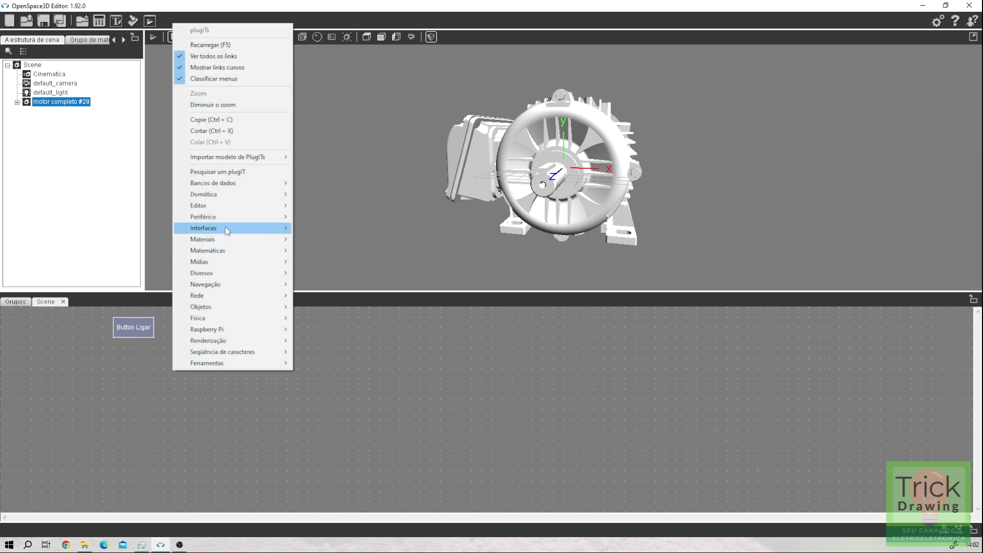
mouse_move(226, 228)
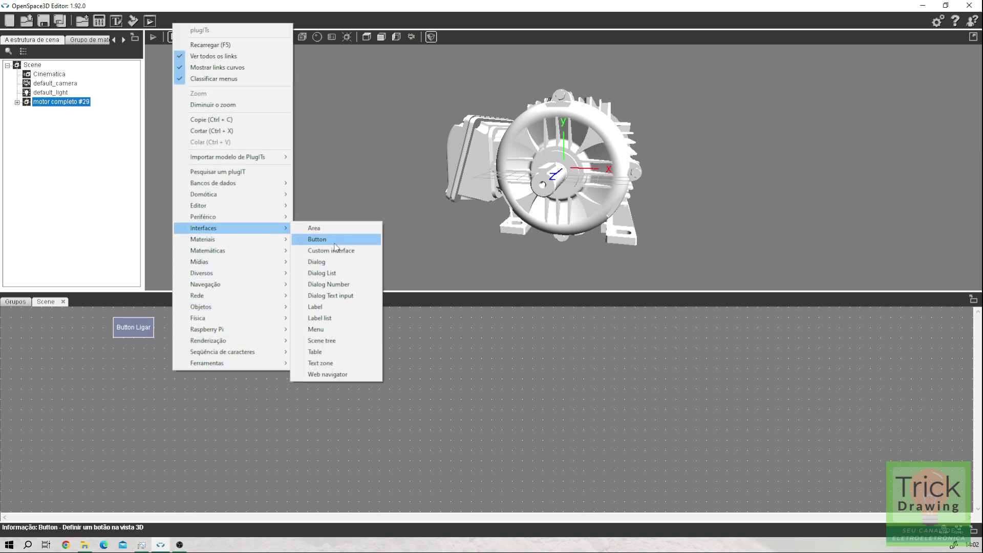
left_click(145, 445)
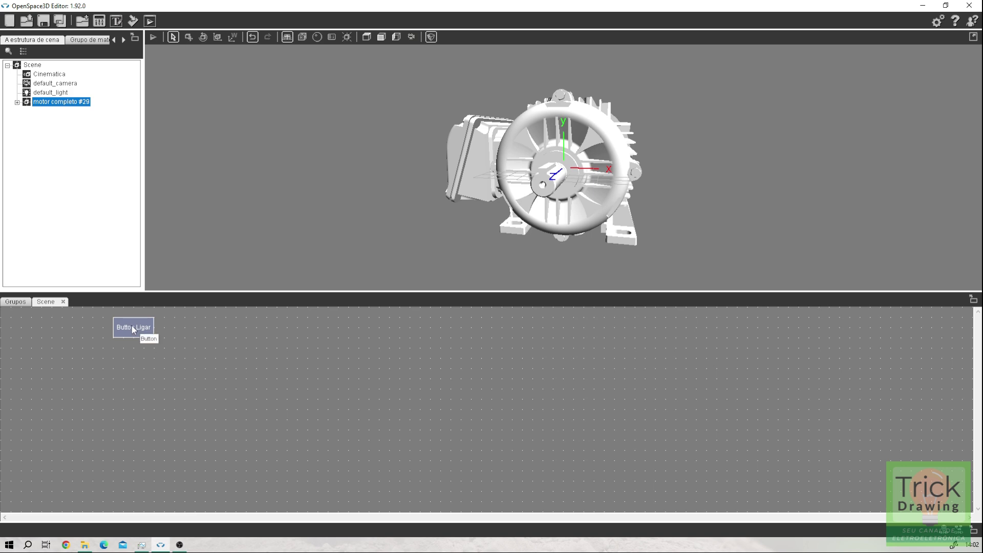
Step: Duplicate the Button Ligar block just below itself, then name the copy "Button DEsligar" with the label text "Desligar"
left_click_drag(133, 329, 138, 360, "ctrl")
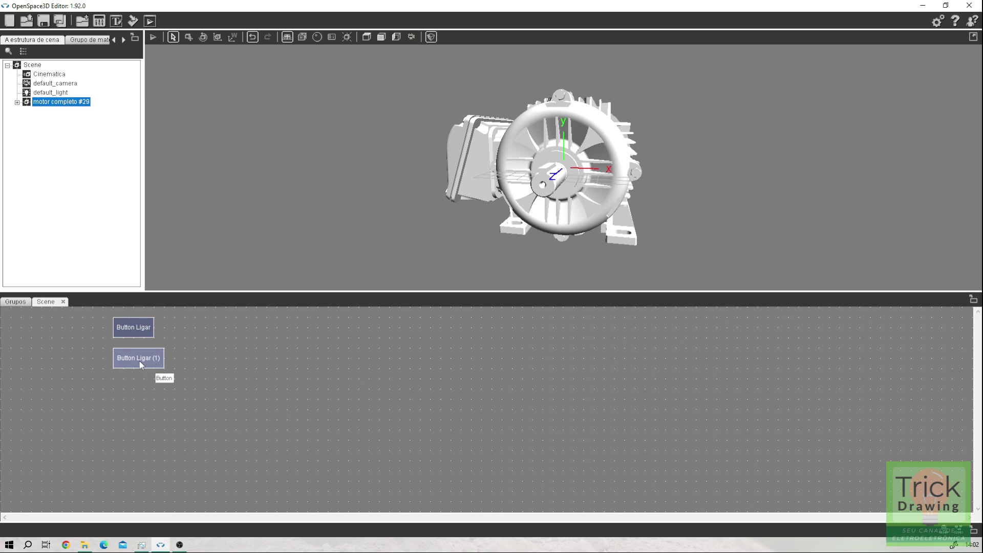
double_click(141, 364)
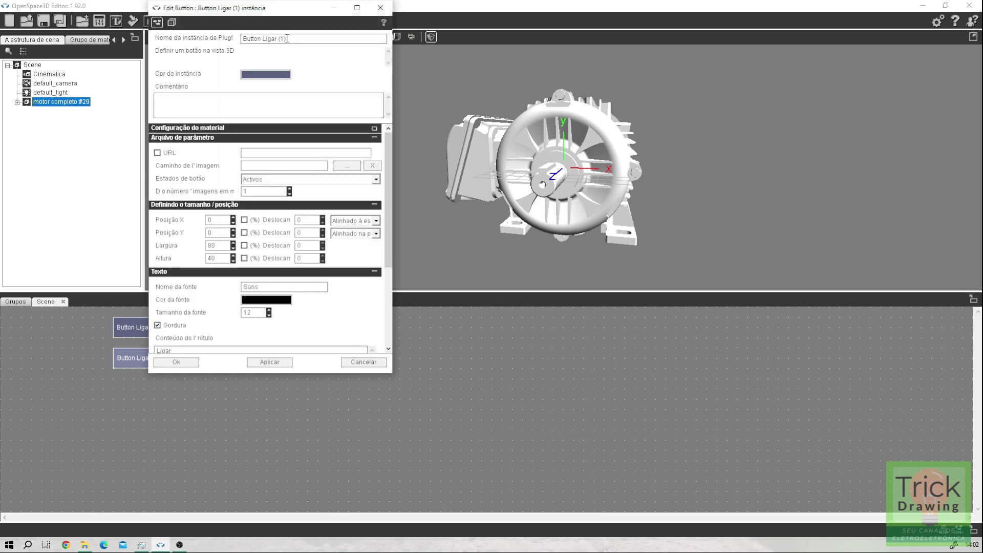
left_click_drag(288, 38, 263, 39)
type("DEsligar")
scroll(210, 287, "down", 1)
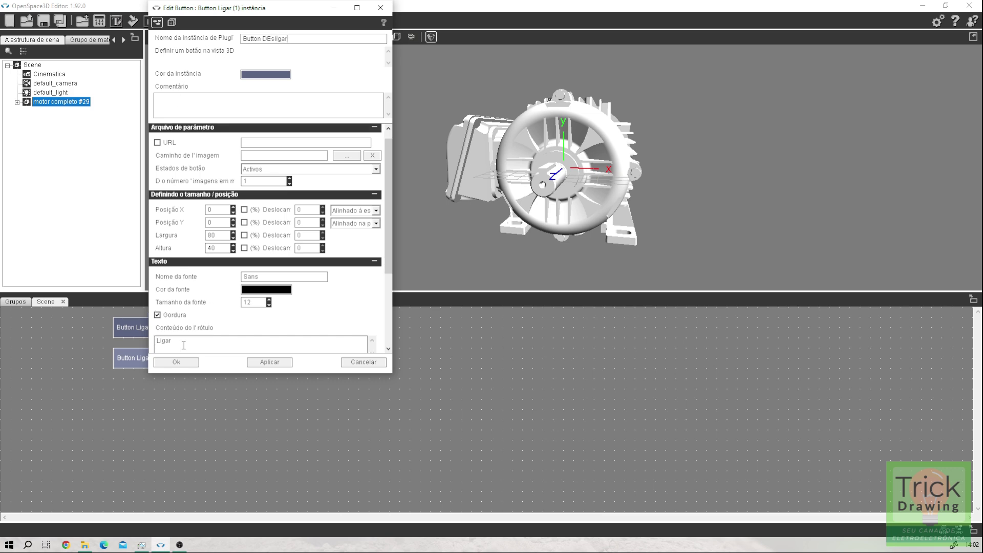
left_click_drag(183, 346, 152, 345)
left_click(152, 345)
double_click(152, 346)
type("Desligar")
left_click(273, 362)
left_click(186, 364)
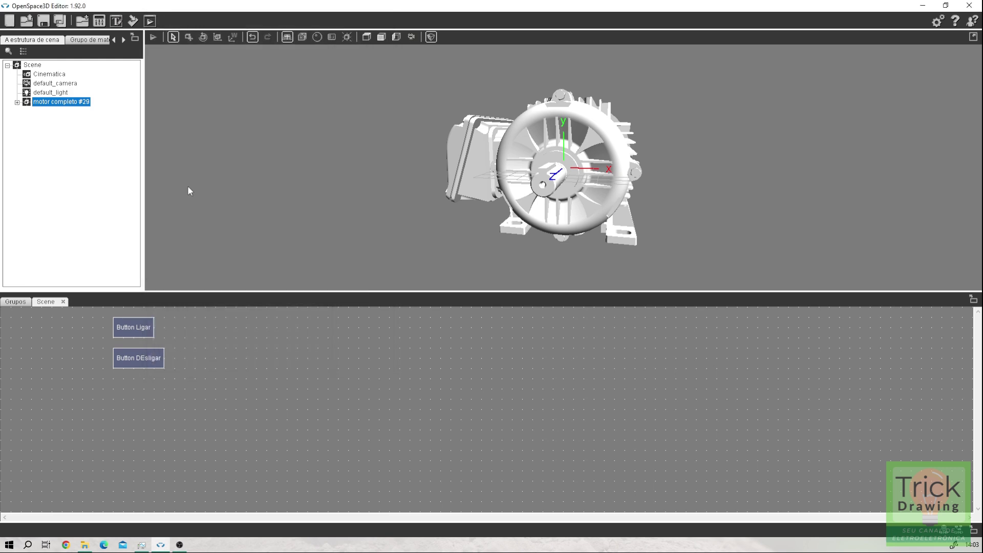
Step: Run the application to check how the two buttons display over the motor, and return to edit mode
left_click(153, 37)
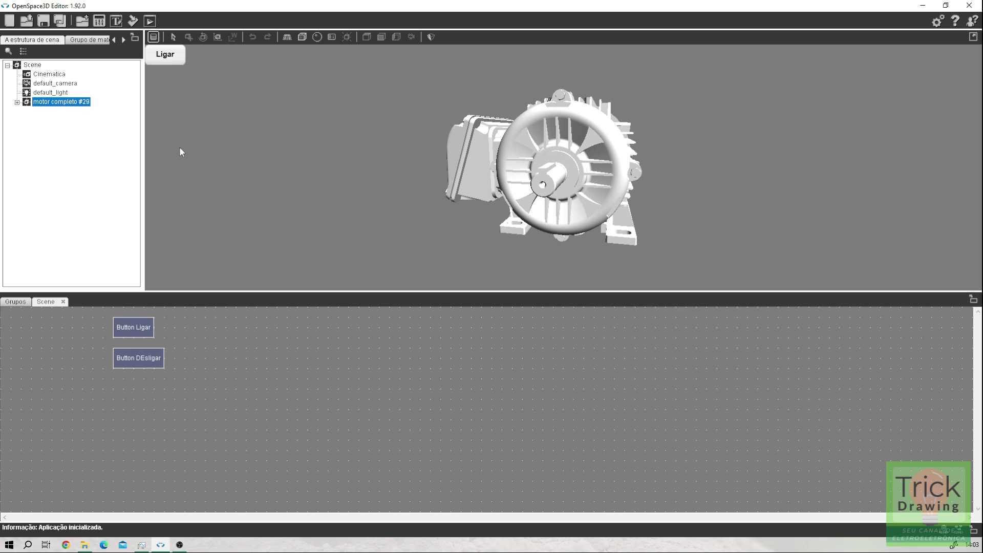
left_click(153, 39)
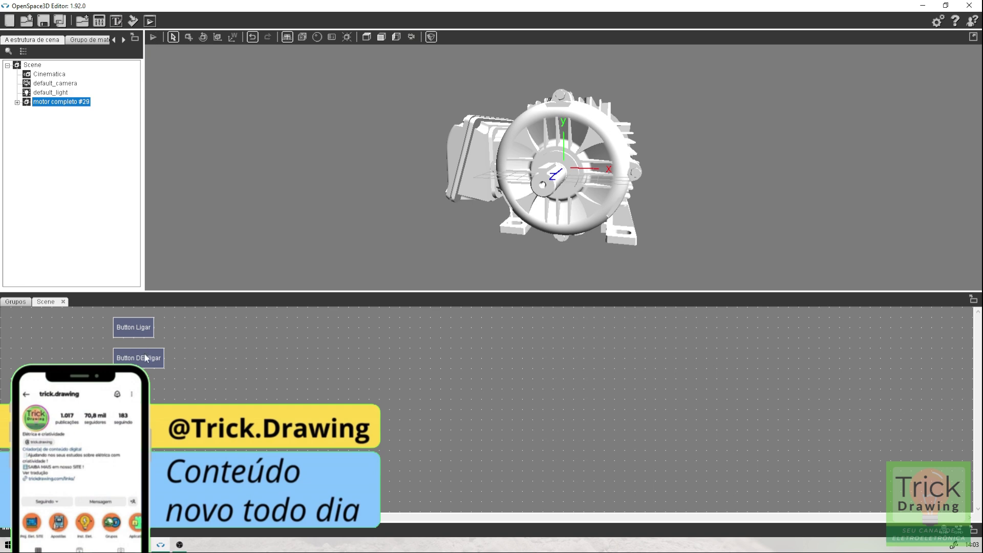
Step: Place the second button block directly under Button Ligar, correct its instance name to "Button Desligar" and set its Y position to 50
left_click_drag(144, 365, 146, 355)
double_click(146, 354)
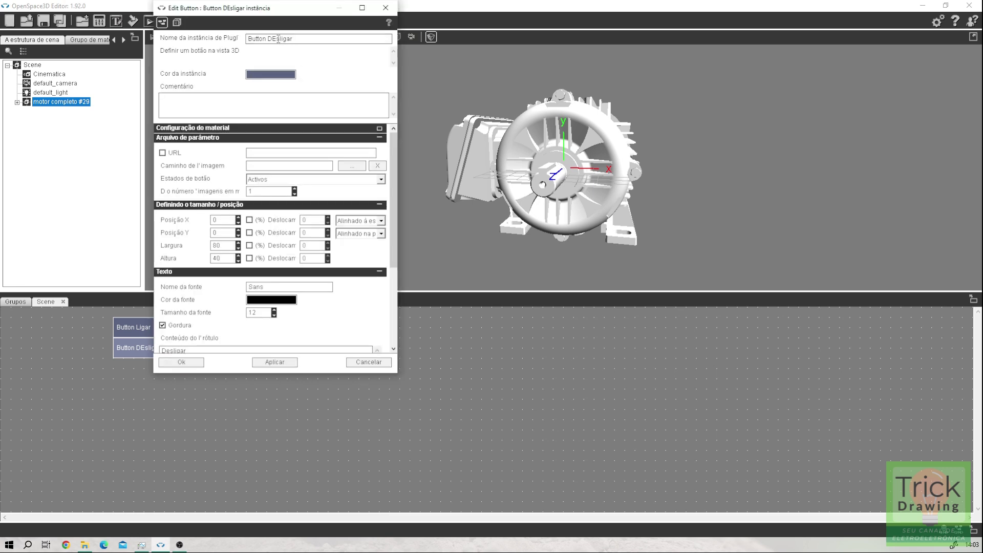
left_click(278, 39)
key("BackSpace")
type("e")
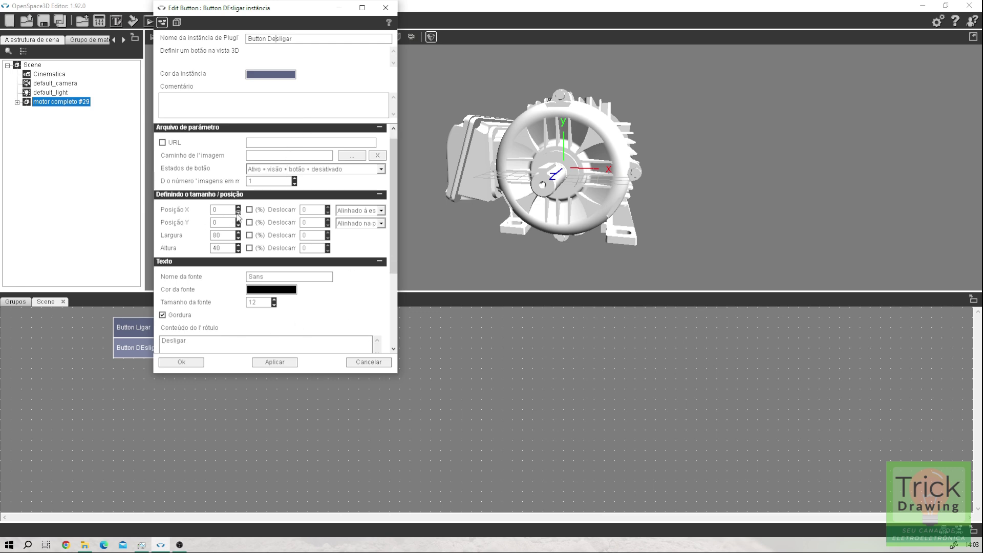
left_click_drag(219, 222, 207, 222)
type("50")
left_click(274, 362)
left_click(199, 363)
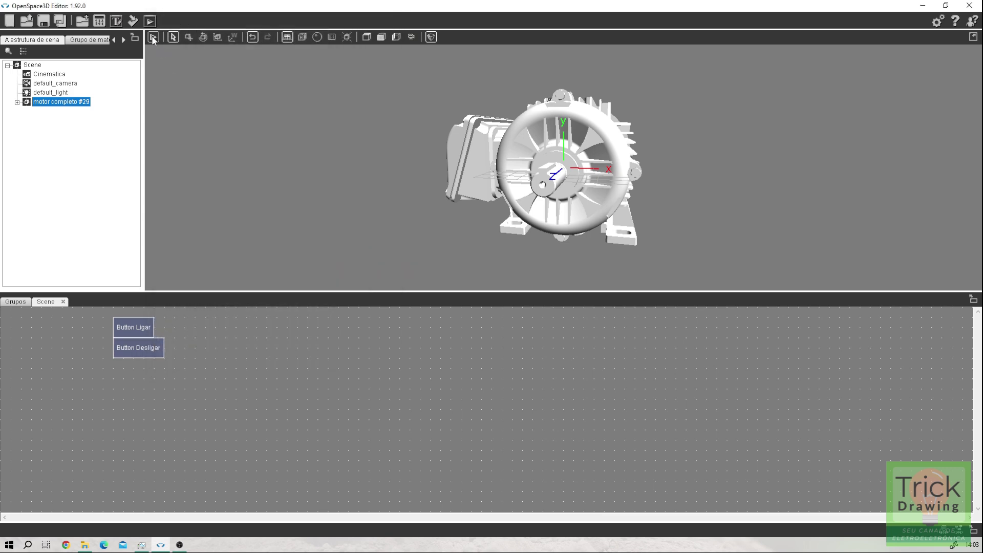
Step: Run the application, try the Desligar button and look at the motor from another angle
left_click(153, 38)
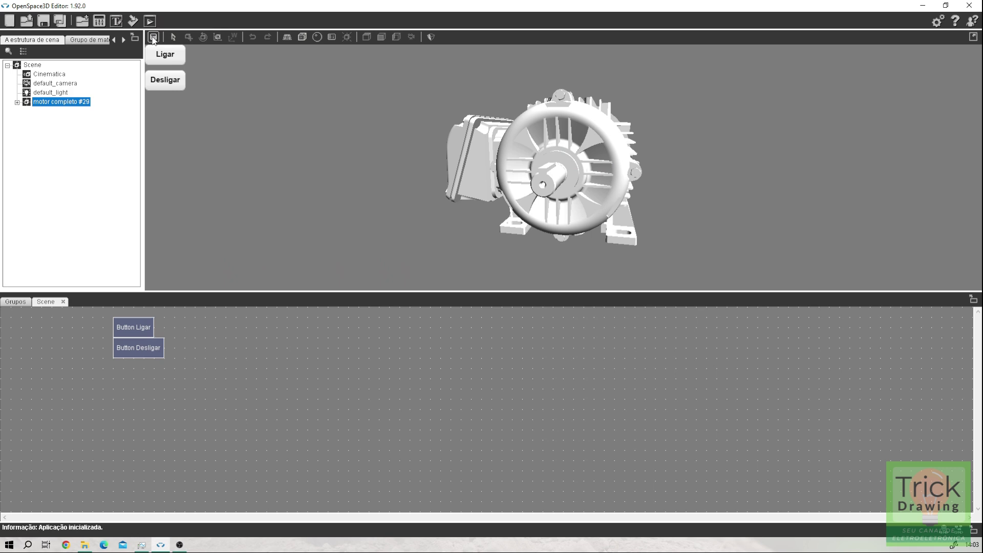
left_click(182, 87)
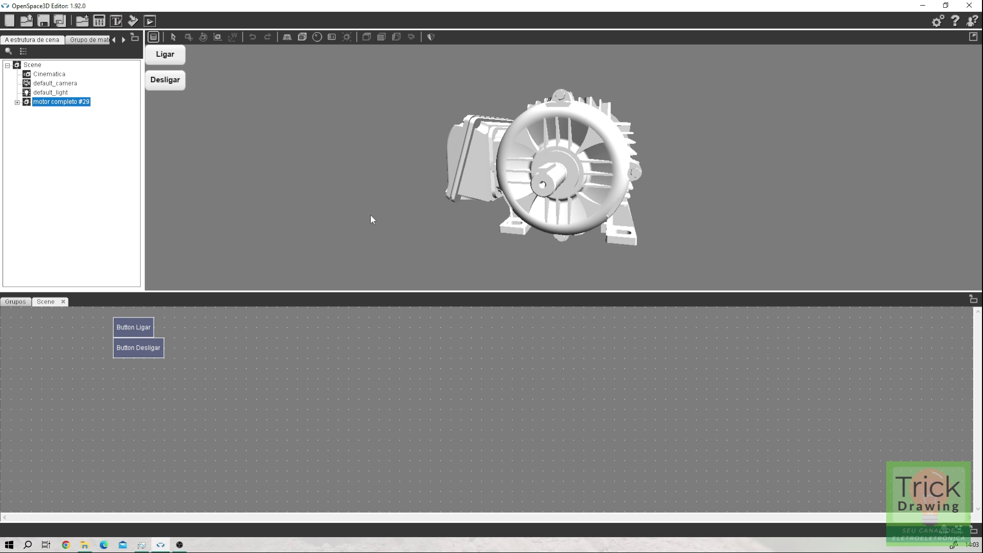
right_click_drag(393, 152, 536, 199)
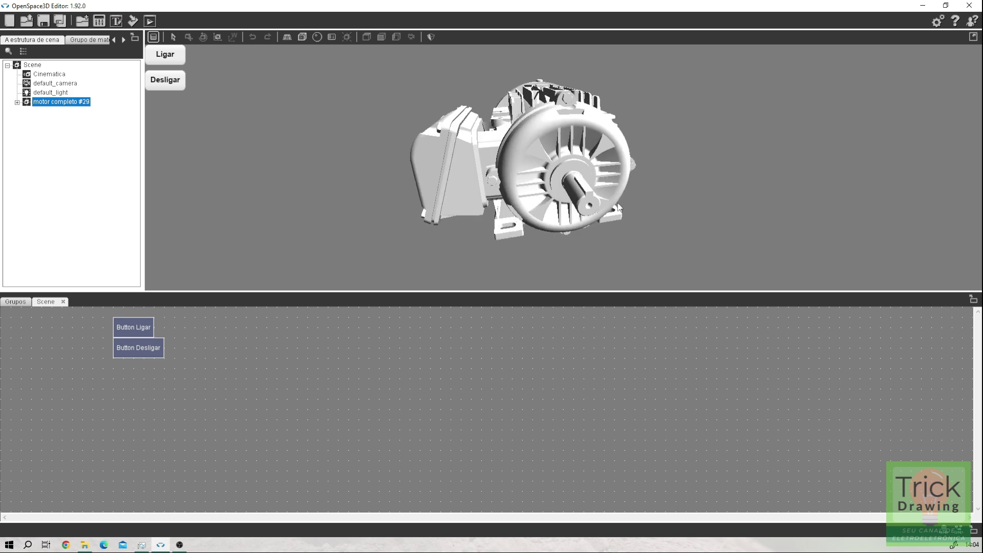
Step: Add a Rotate object plugIT below the button blocks in the graph and close its settings without entering values
right_click(250, 379)
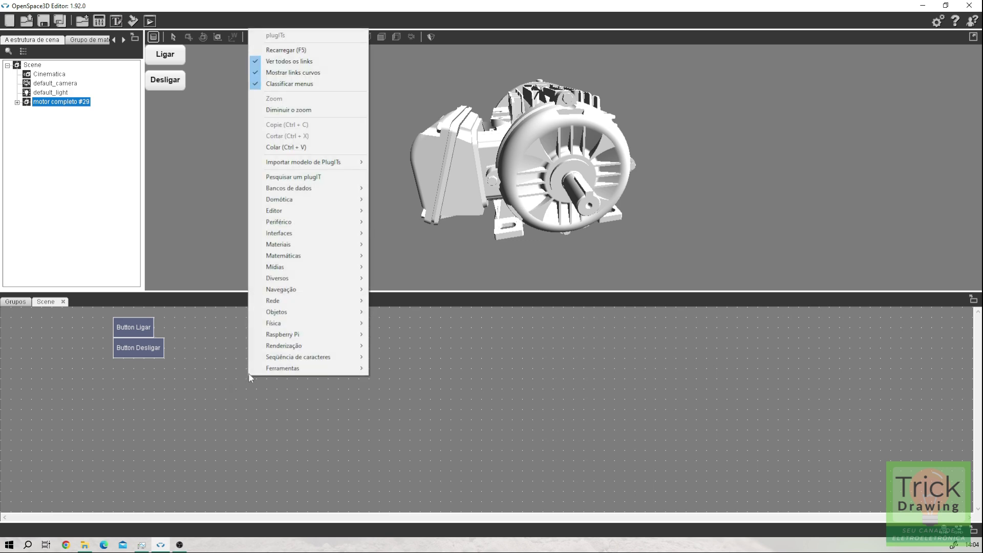
mouse_move(294, 315)
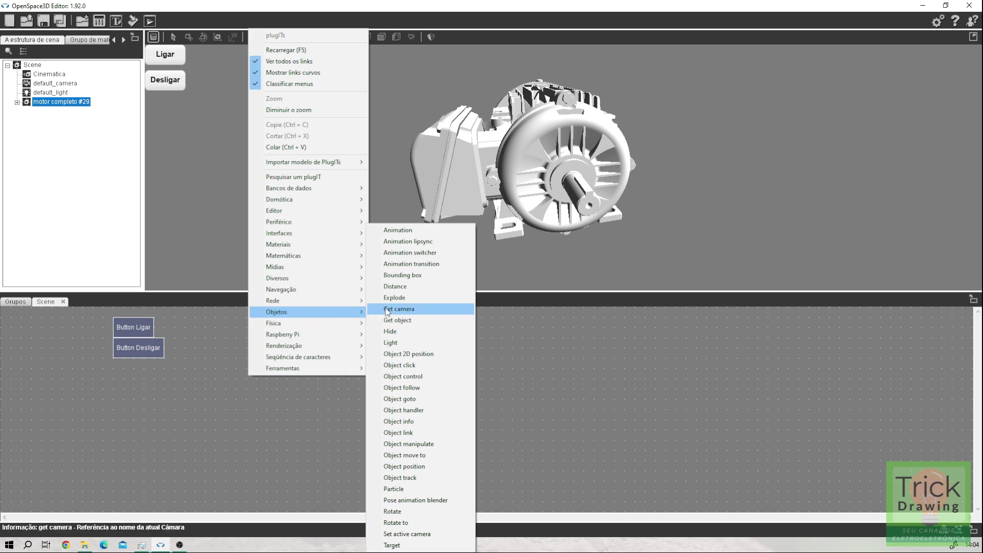
left_click(411, 513)
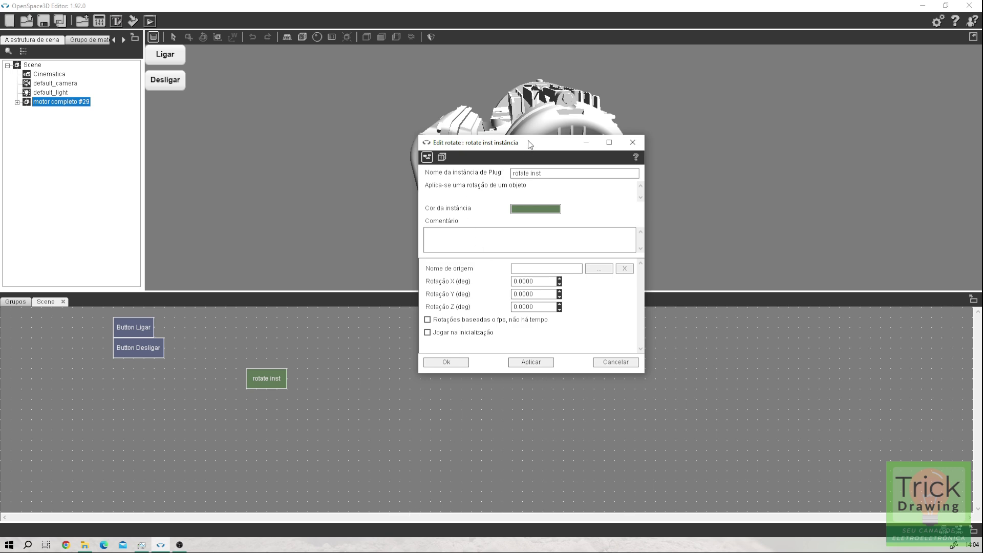
left_click_drag(530, 145, 491, 188)
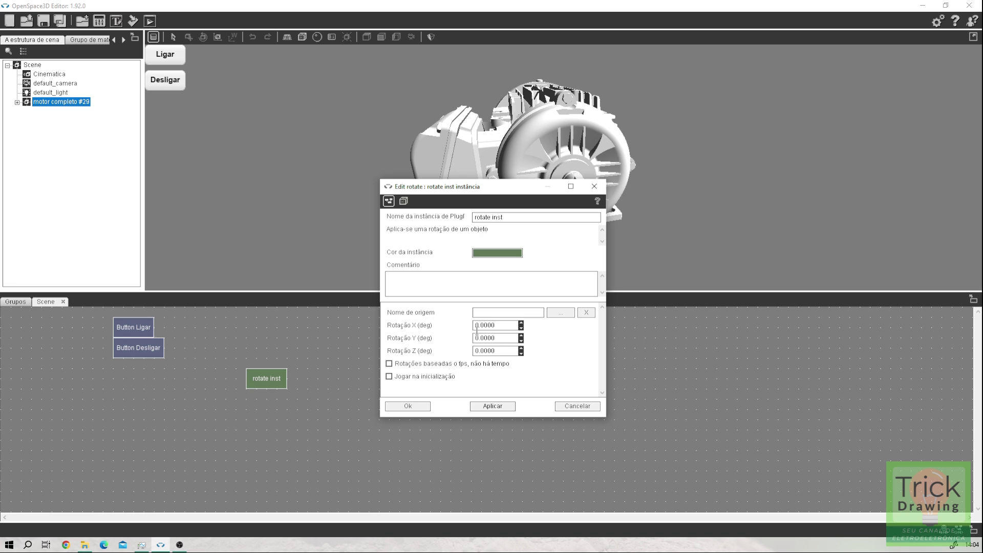
left_click_drag(511, 188, 780, 247)
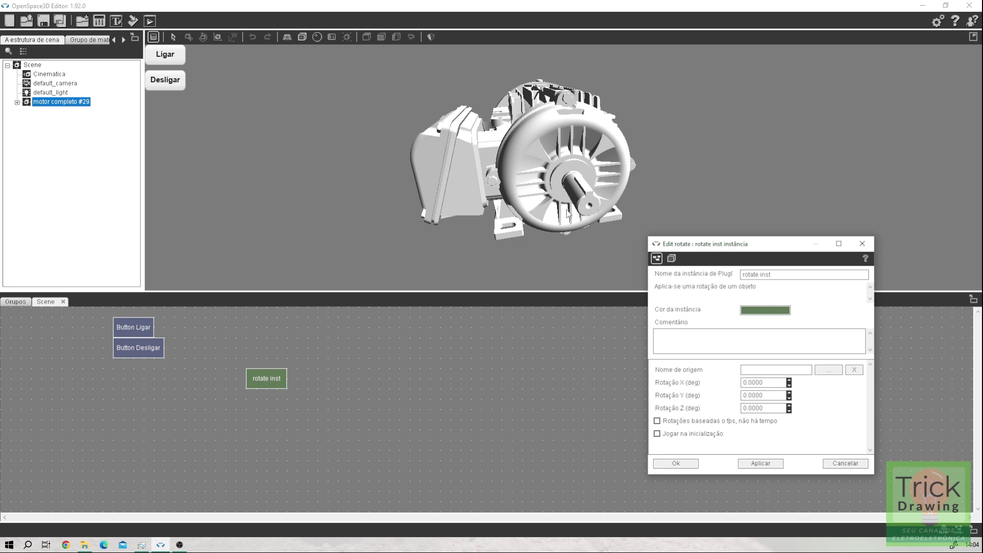
left_click(588, 206)
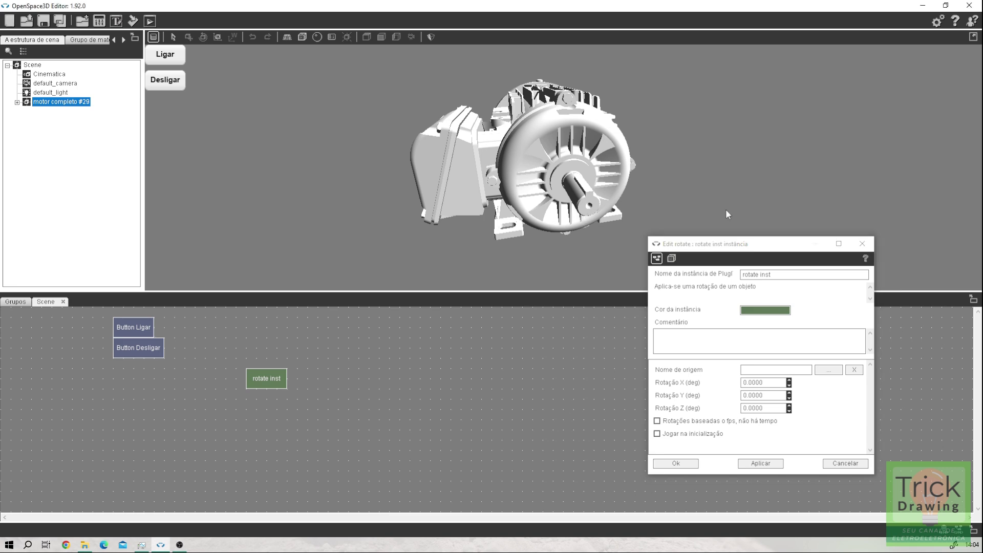
left_click(862, 243)
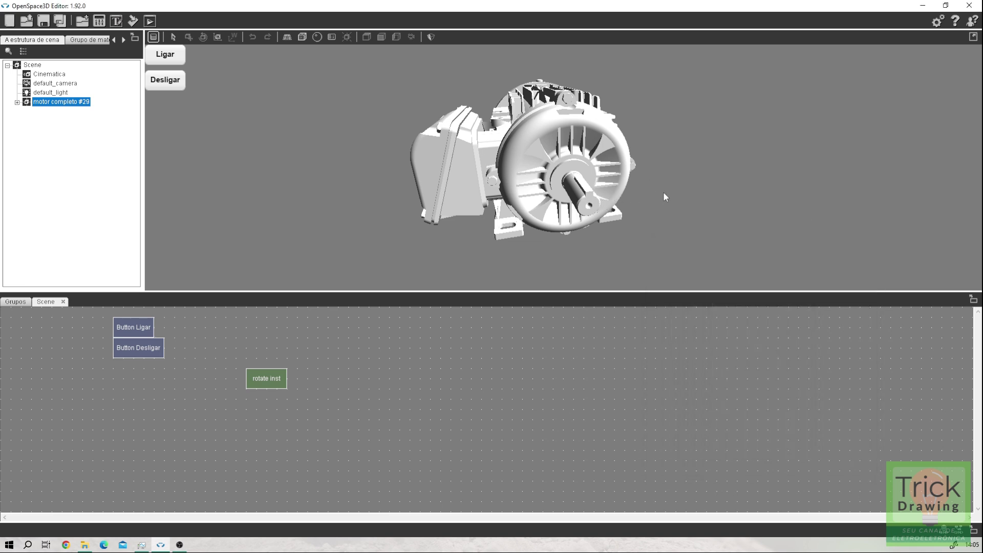
Step: Return to edit mode, select the motor's protruding shaft solid and define its alias as "Eixo do motor"
left_click(153, 37)
right_click_drag(674, 155, 527, 180)
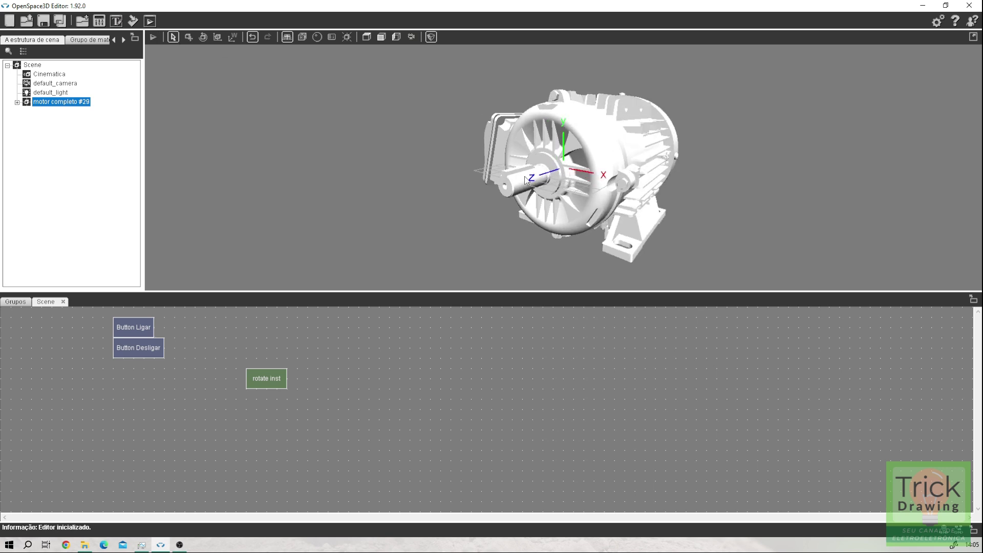
left_click(521, 177)
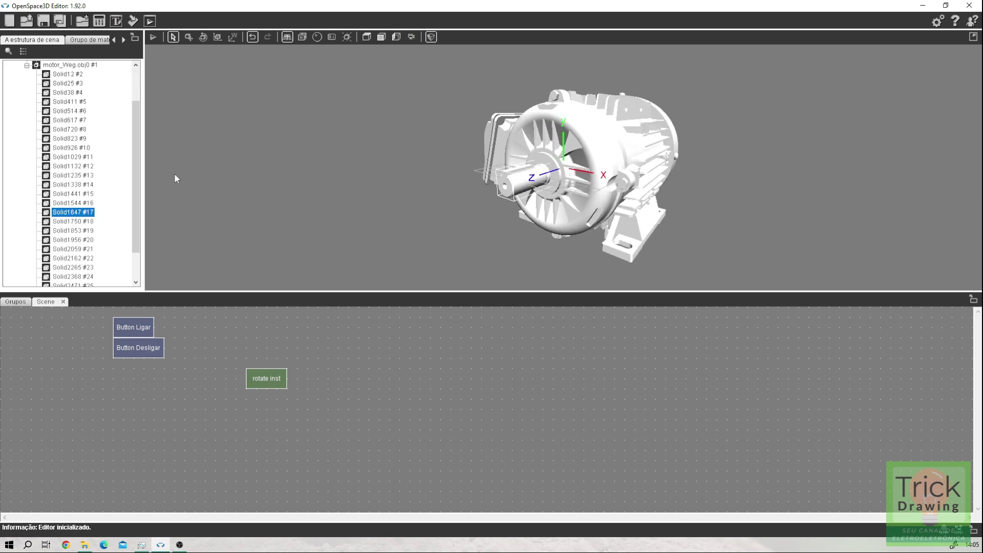
left_click_drag(136, 176, 134, 150)
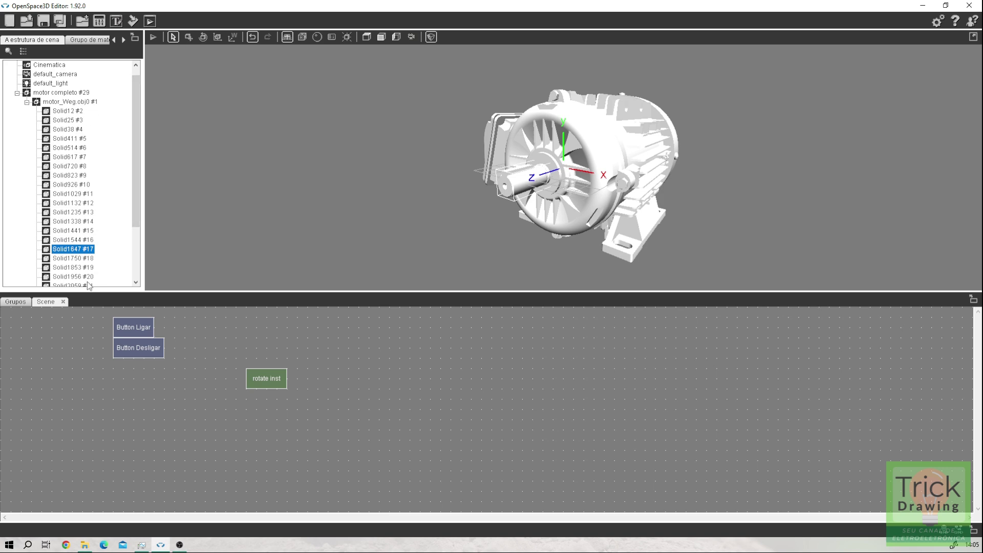
left_click_drag(138, 215, 137, 228)
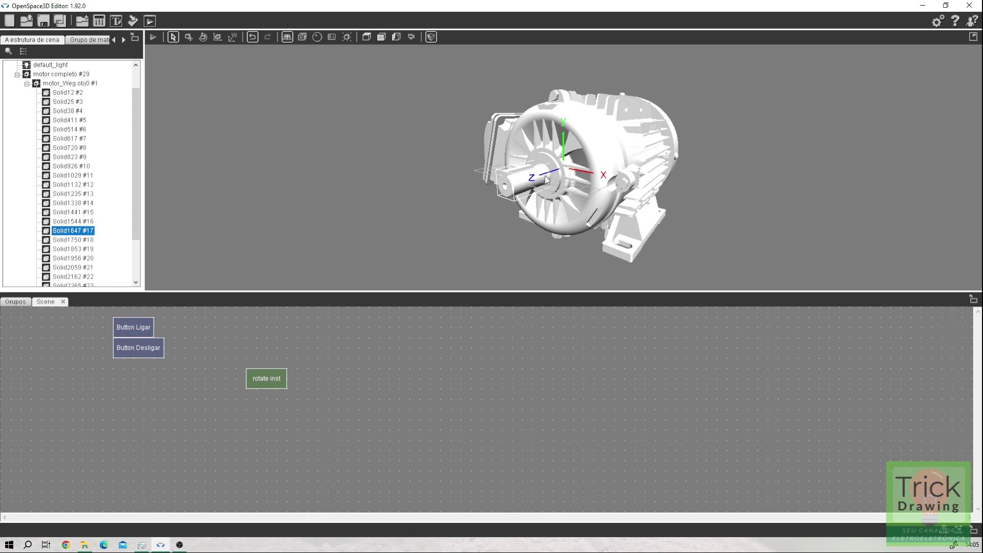
right_click(77, 233)
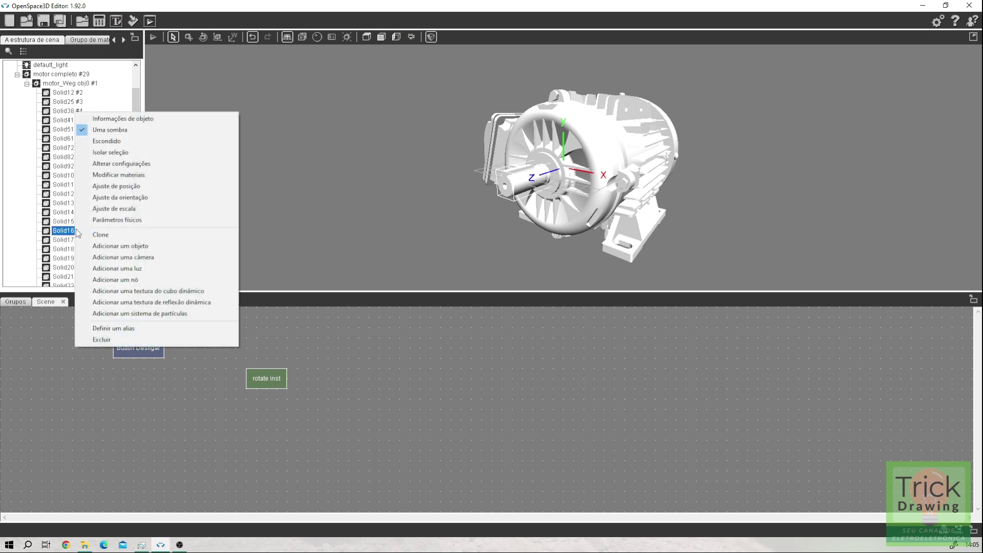
left_click(129, 330)
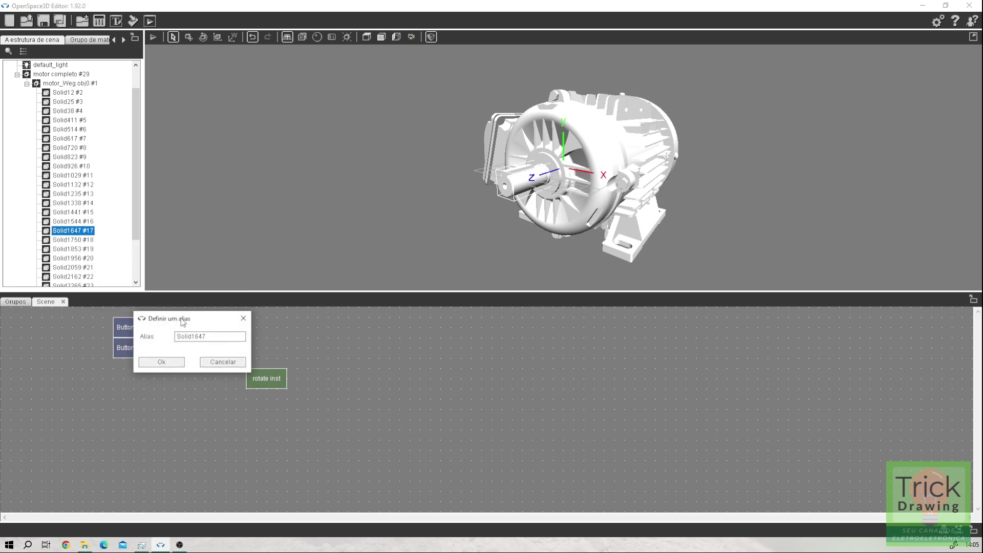
left_click_drag(209, 330, 163, 327)
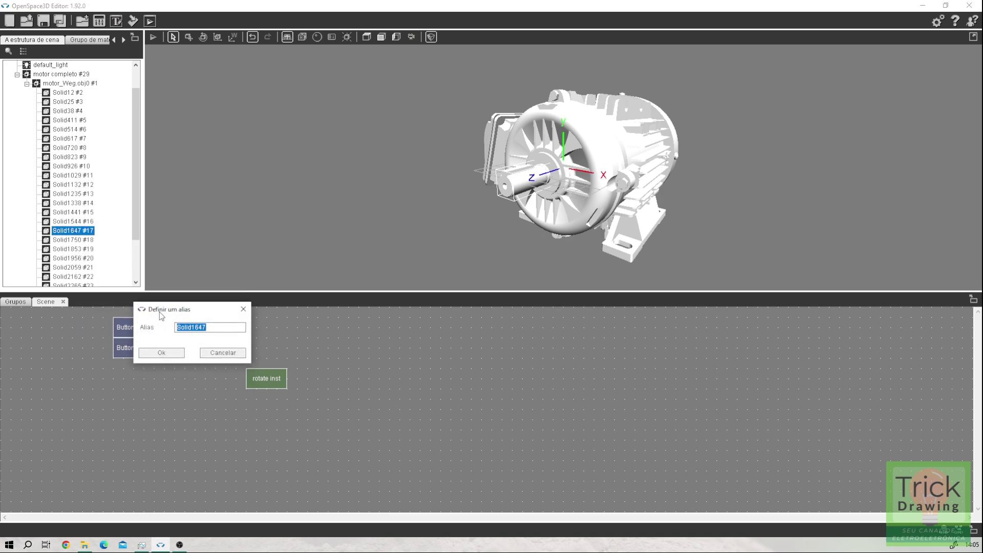
key("BackSpace")
type("Eixo do motor")
key("Return")
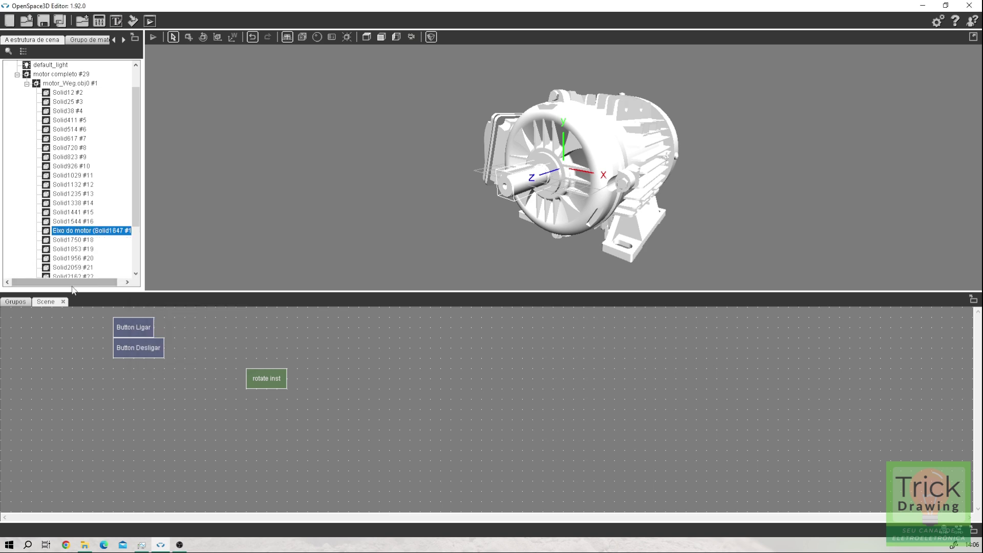
Step: Move the rotate block level with Button Desligar and rename its instance to "rotate Eixo do motor"
left_click_drag(72, 284, 109, 285)
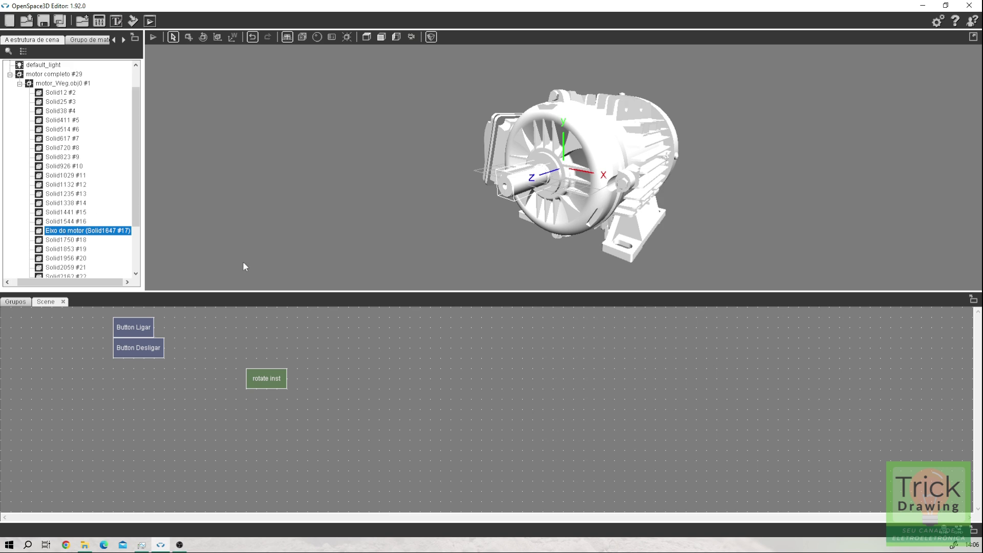
left_click_drag(269, 383, 270, 352)
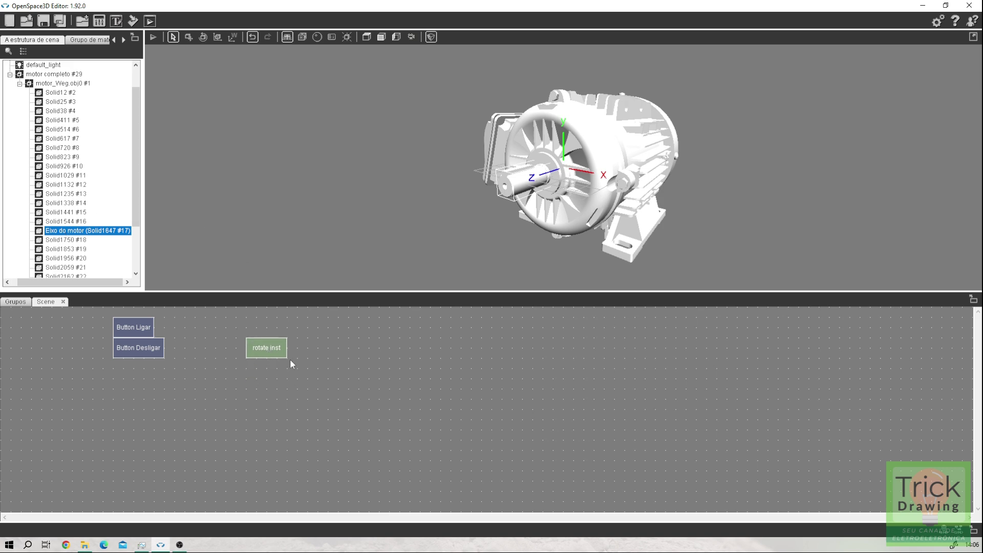
double_click(263, 348)
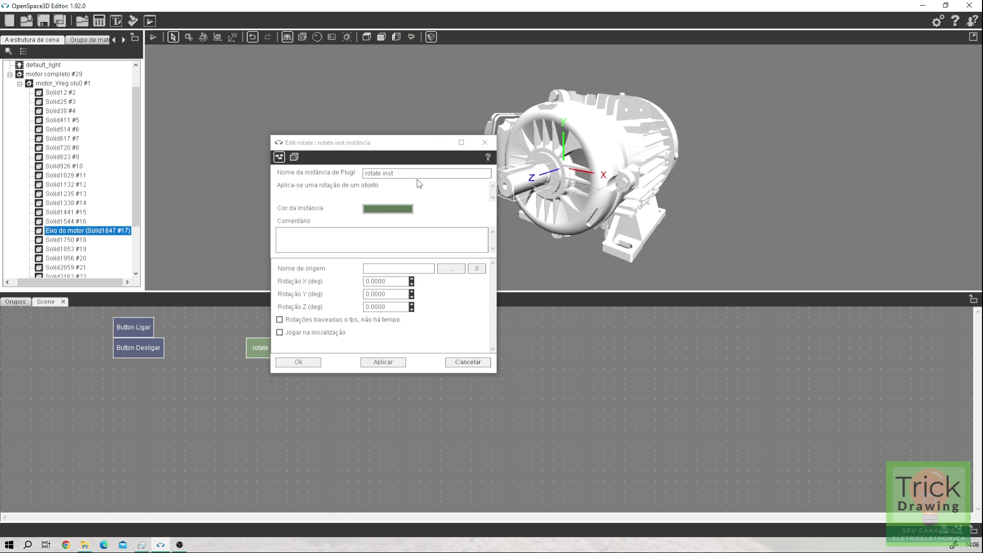
double_click(387, 174)
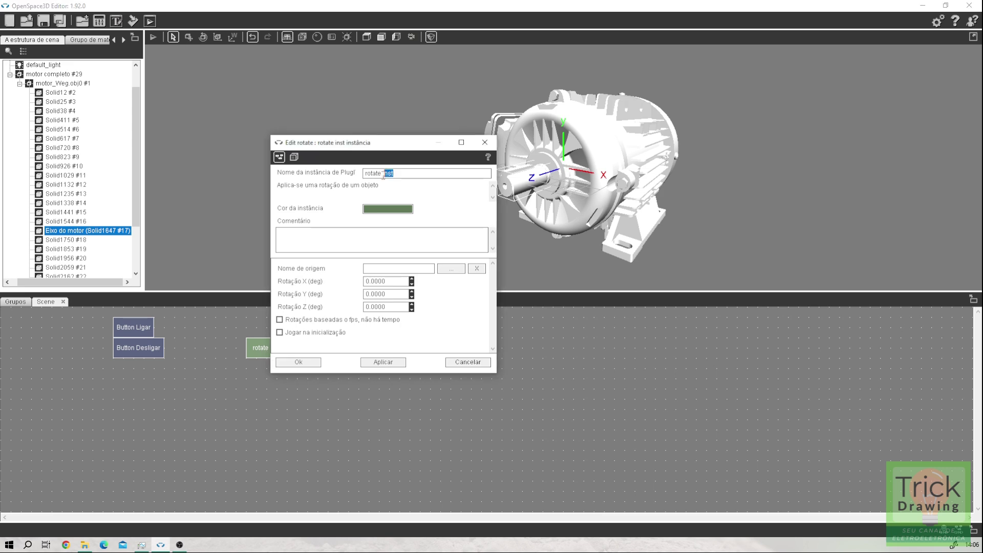
type("Eixo")
key("BackSpace")
key("BackSpace")
key("BackSpace")
key("BackSpace")
key("BackSpace")
type("Eixo do motor")
Step: Assign the "Eixo do motor" solid from the scene tree as the rotate plugIT's source object
left_click(453, 273)
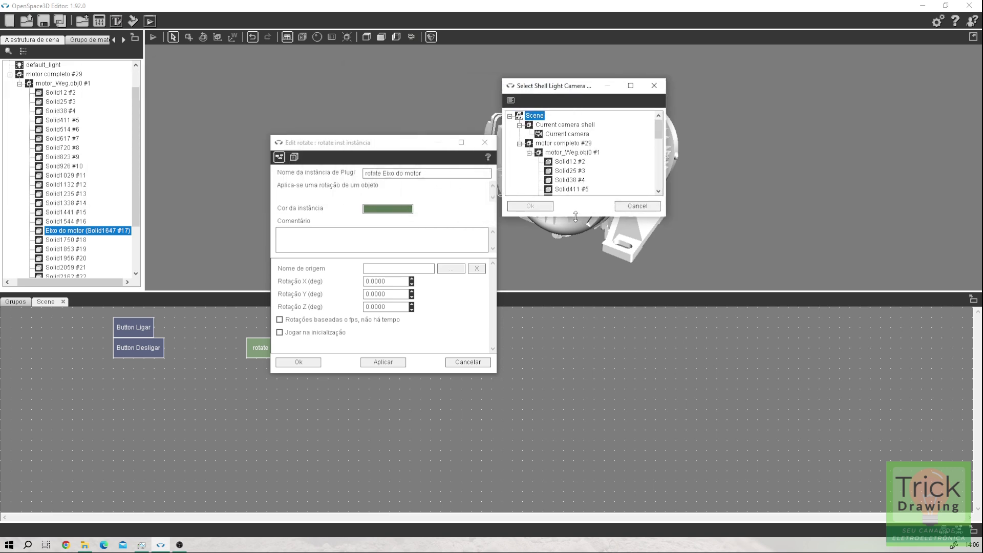
left_click_drag(576, 216, 591, 467)
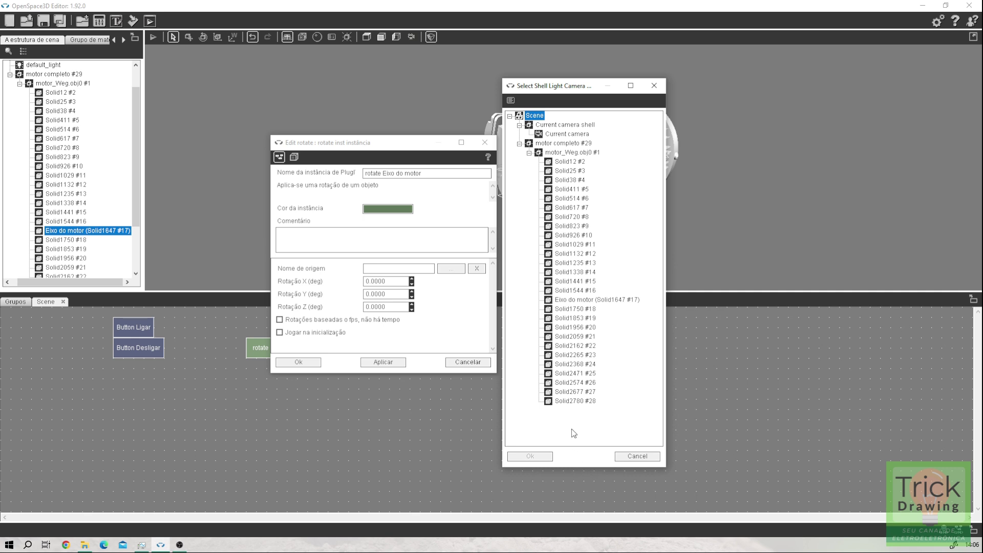
left_click(610, 300)
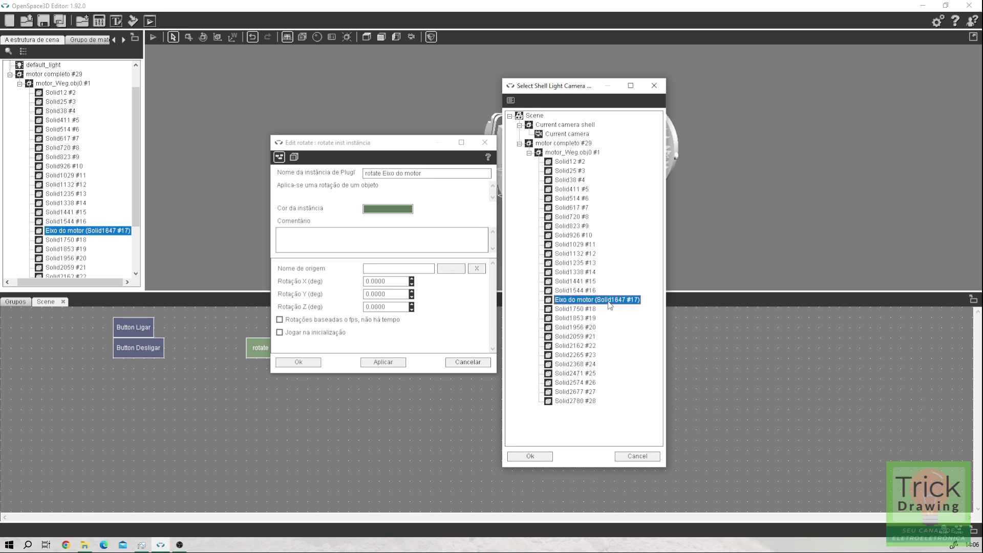
left_click(530, 457)
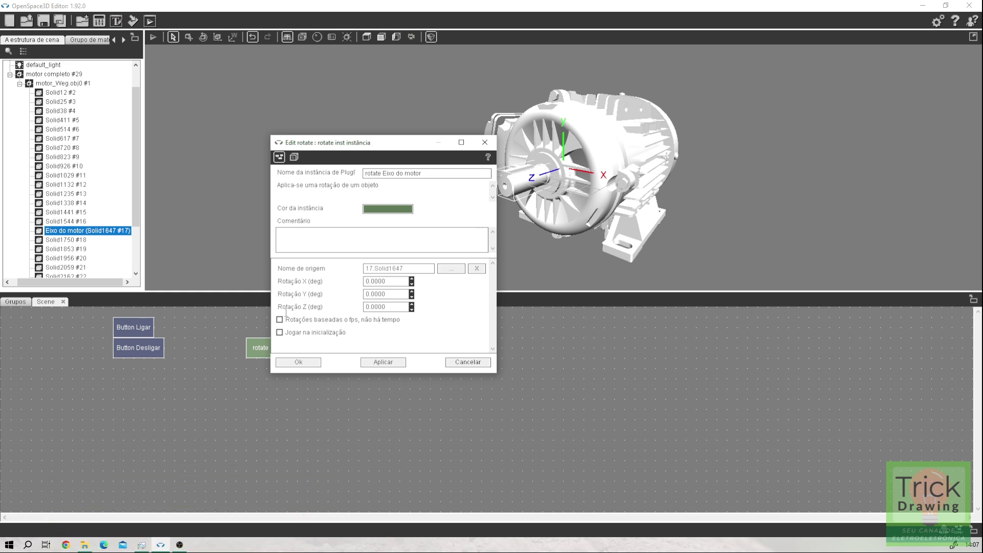
Step: Set the plugIT's Z rotation to 10 degrees, enable "Jogar na inicialização" and accept the settings
left_click_drag(387, 307, 347, 308)
type("10")
left_click(280, 333)
left_click(304, 363)
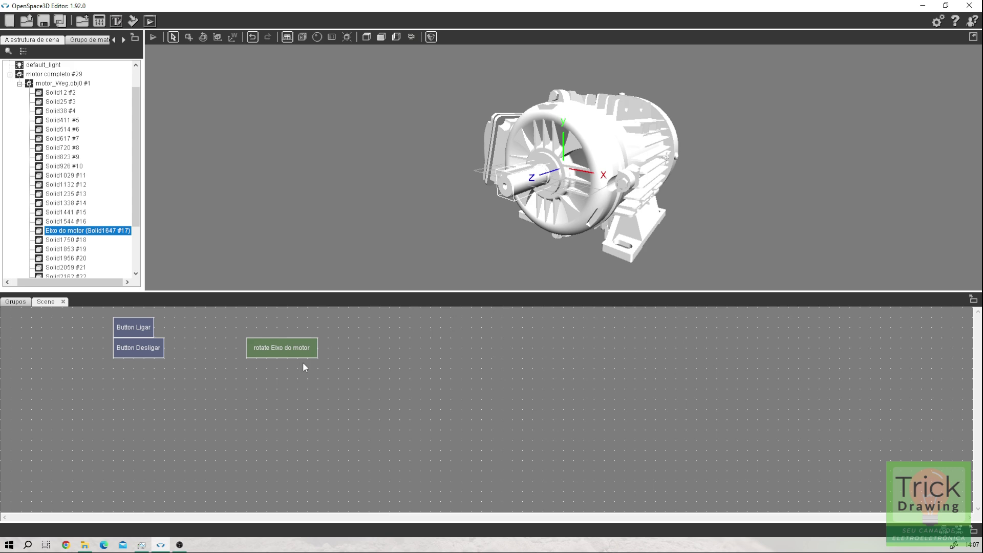
Step: Run the application, view the motor from the front, try the Ligar and Desligar buttons, and return to edit mode
left_click(153, 36)
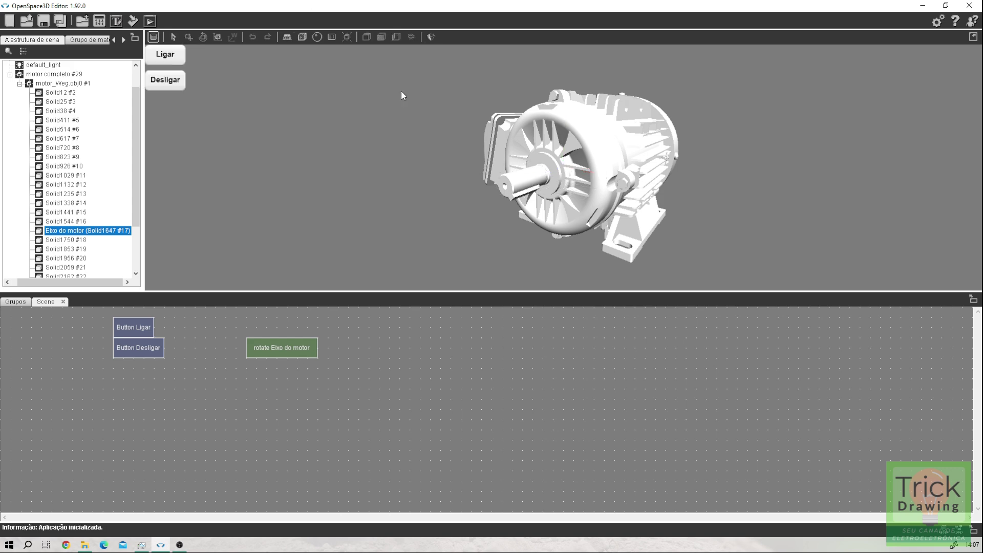
left_click_drag(514, 224, 228, 311)
left_click(165, 54)
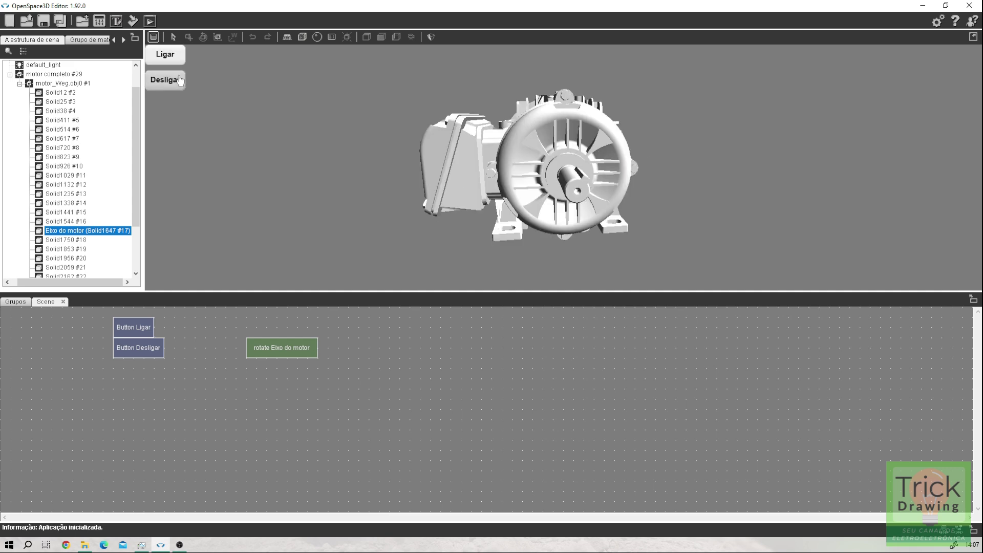
left_click(179, 79)
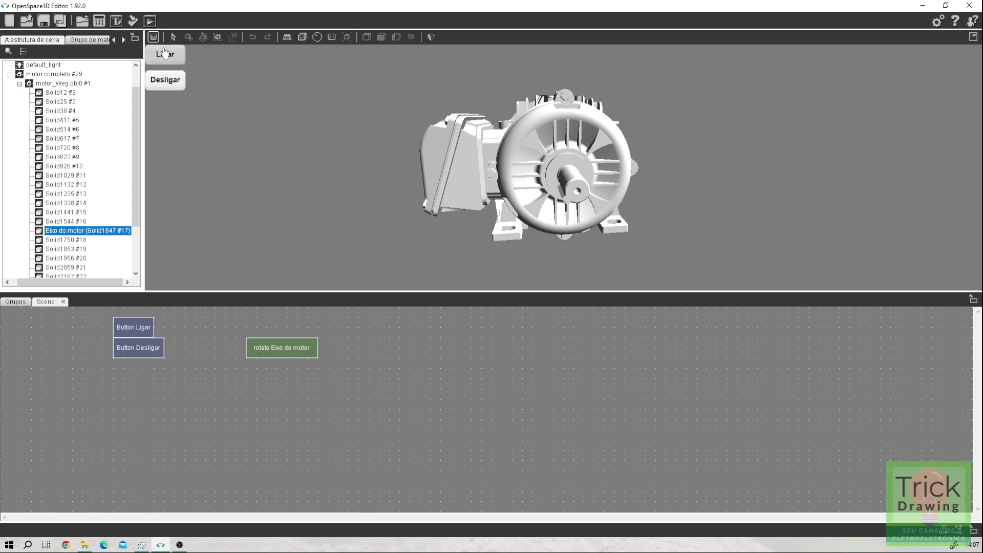
left_click(153, 37)
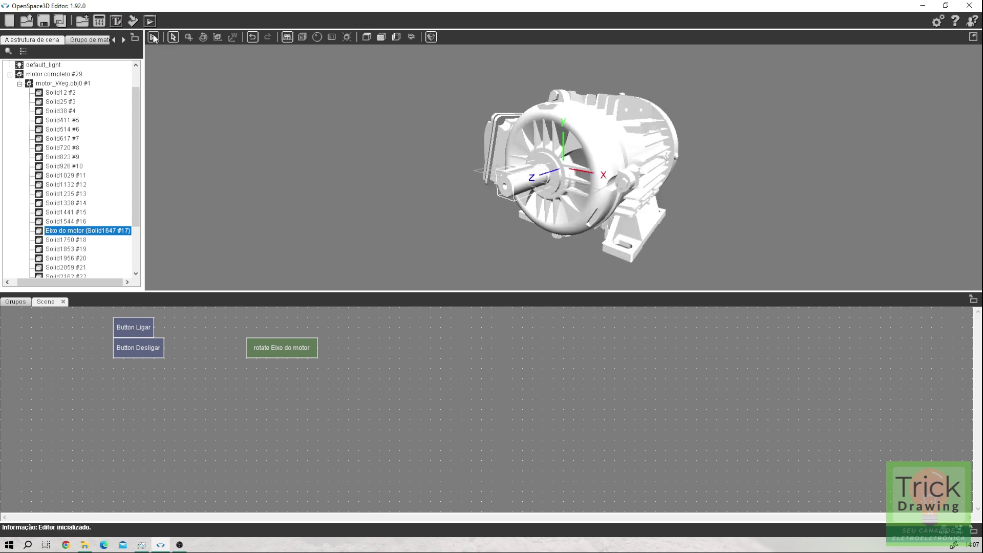
Step: Disable "Jogar na inicialização" in the rotate Eixo do motor block, then check it with a short application run
double_click(288, 345)
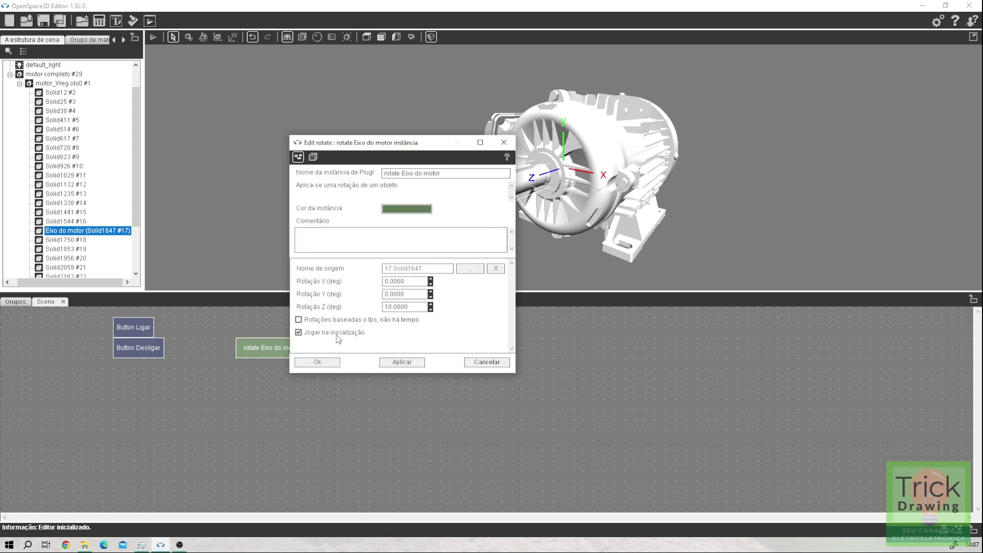
left_click(324, 363)
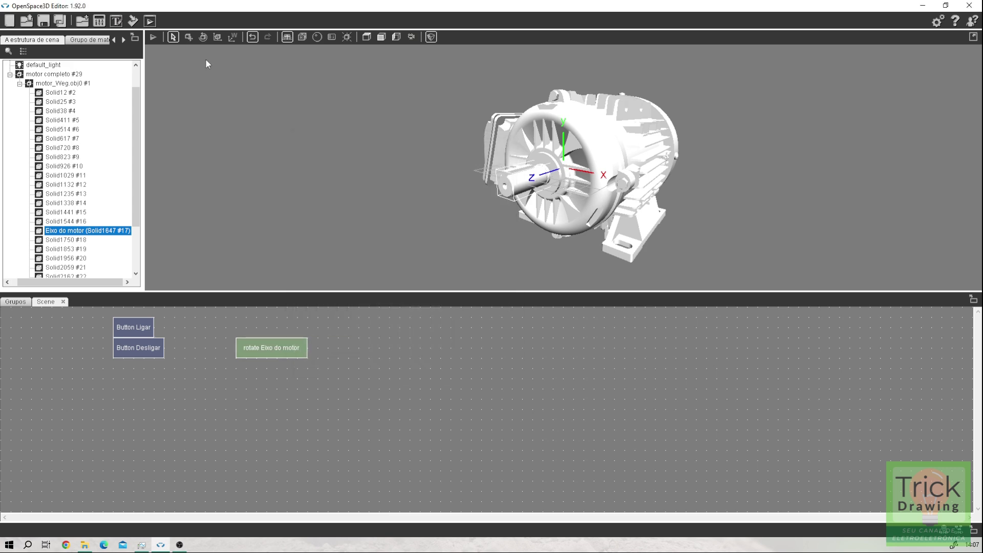
left_click(153, 36)
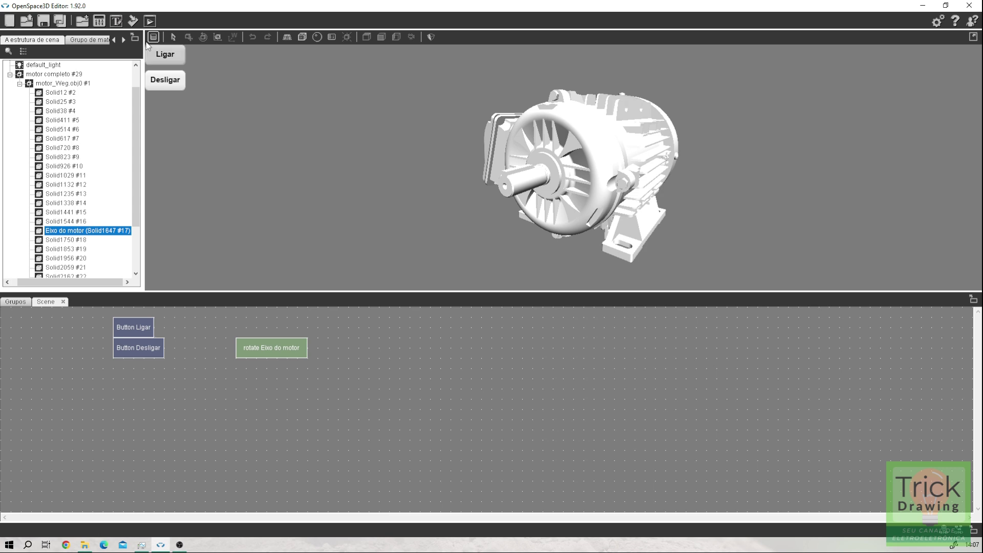
left_click(152, 37)
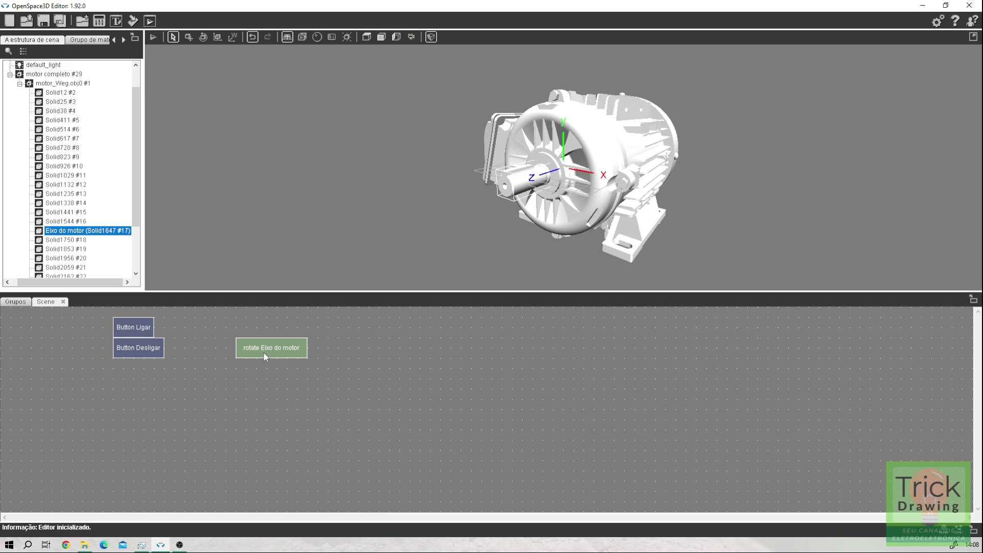
Step: Link Button Ligar's LeftClick event to the Play action of the rotate Eixo do motor block
right_click(140, 331)
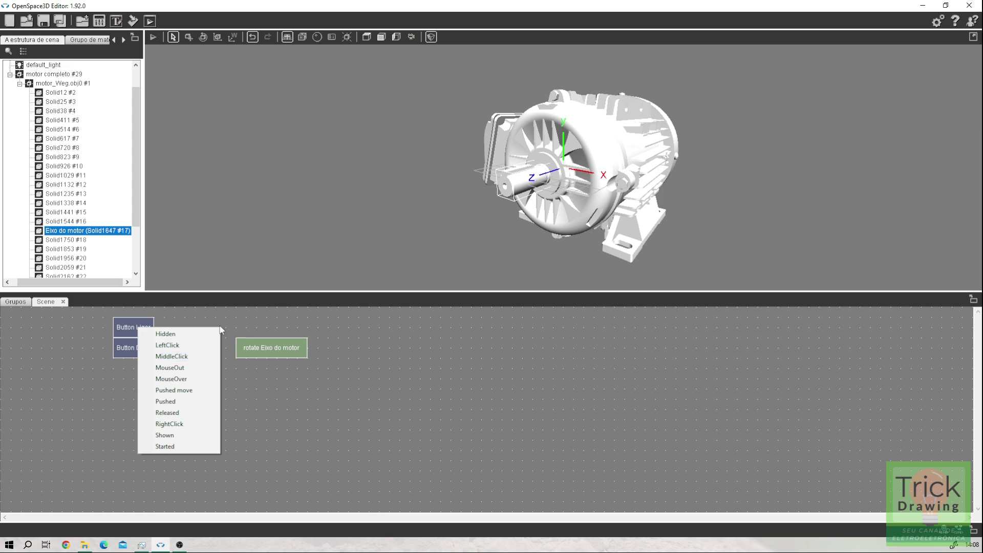
left_click(172, 350)
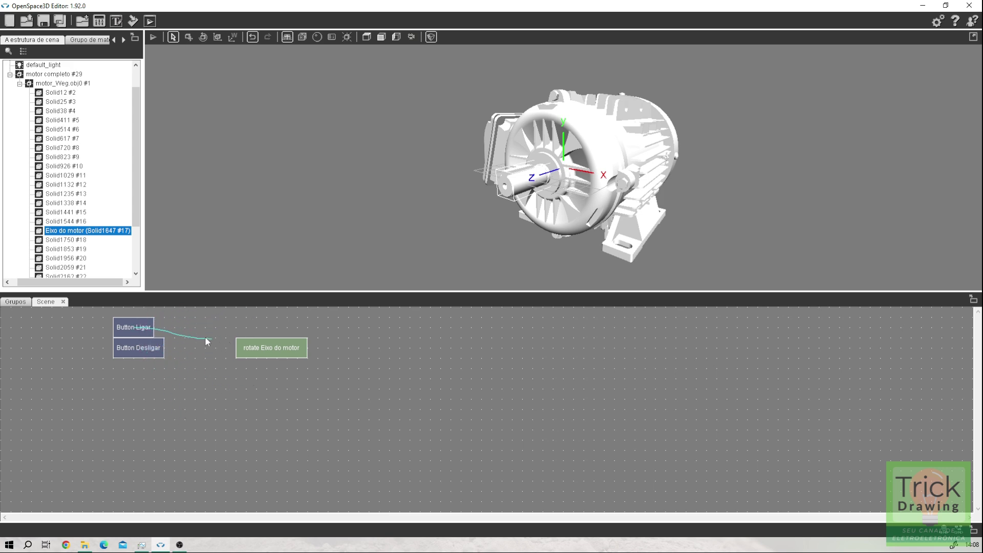
left_click(266, 351)
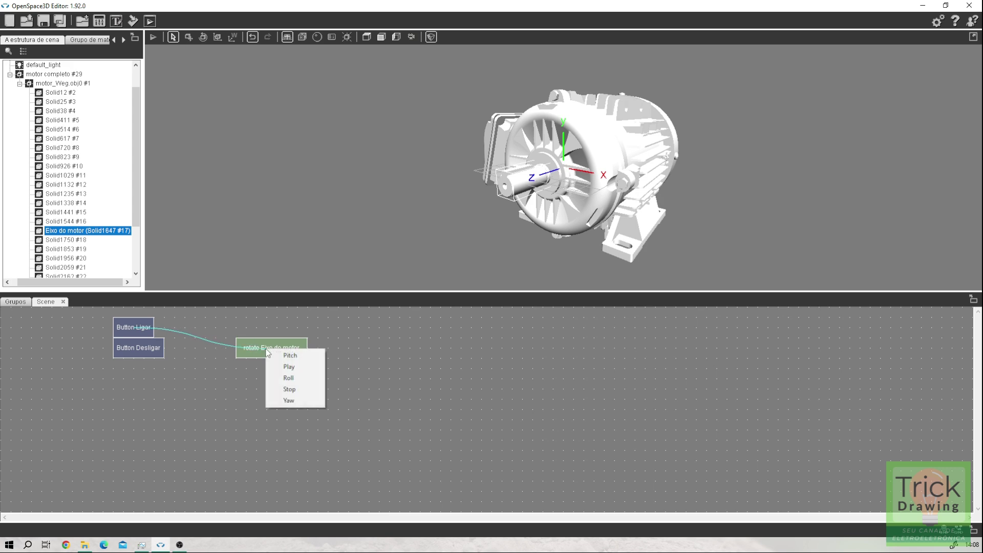
left_click(289, 367)
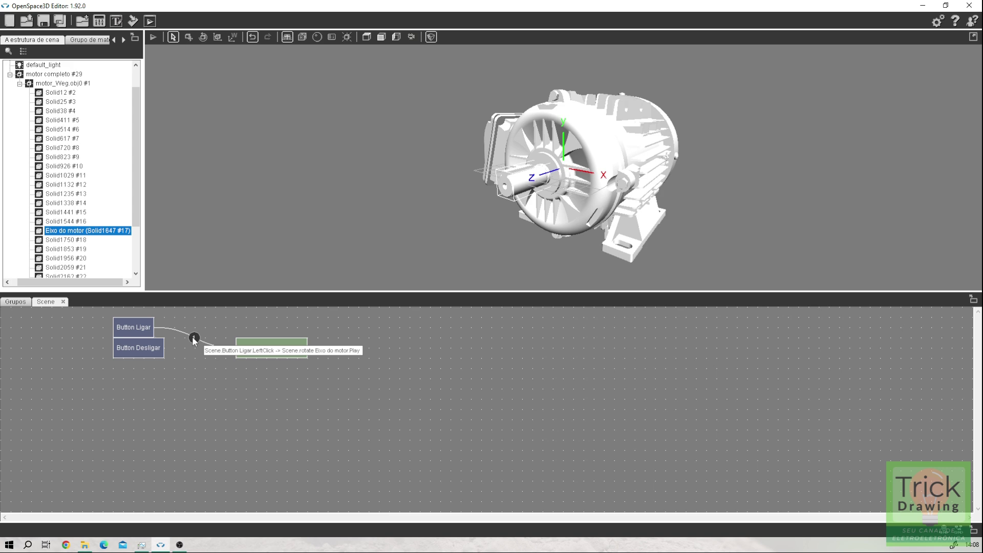
Step: Link Button Desligar's LeftClick event to the Stop action of the rotate Eixo do motor block
right_click(138, 349)
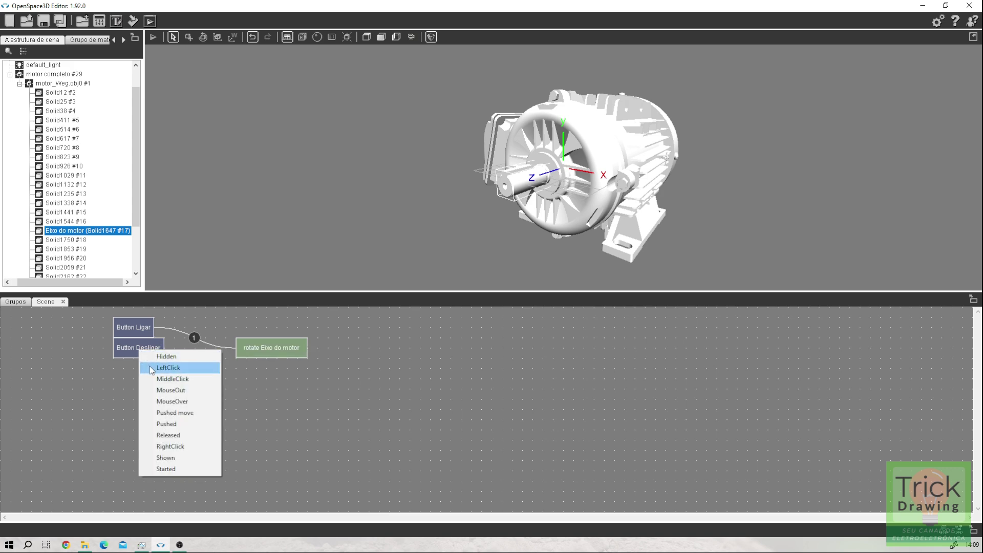
left_click(152, 367)
left_click(262, 351)
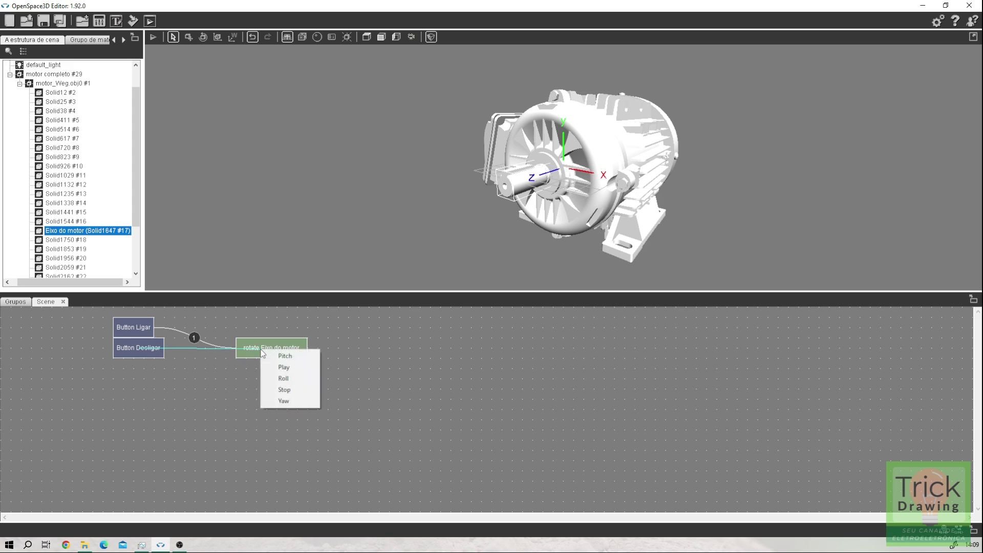
left_click(284, 391)
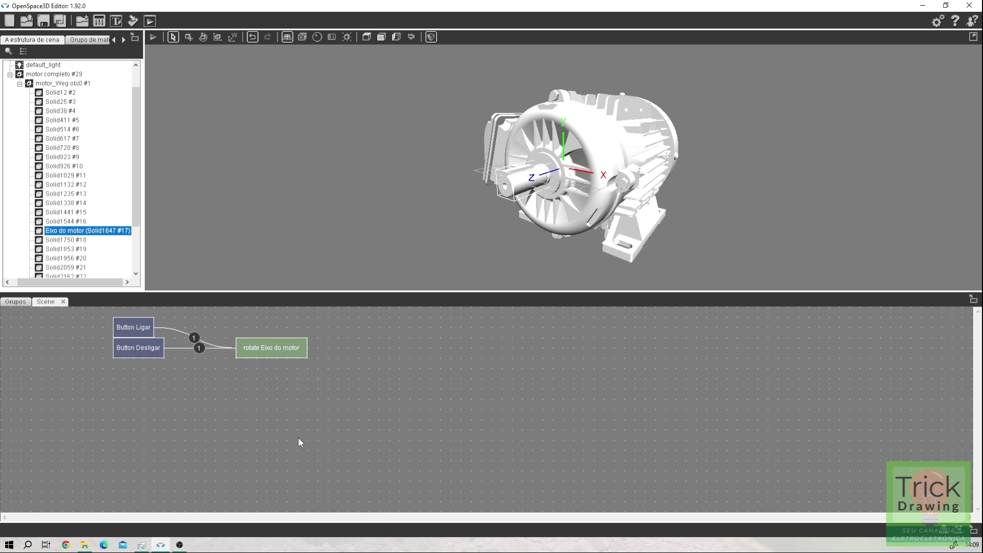
Step: Run the application, start and stop the shaft twice with Ligar and Desligar from different angles, and return to edit mode
left_click(152, 36)
left_click_drag(356, 178, 369, 176)
left_click(176, 60)
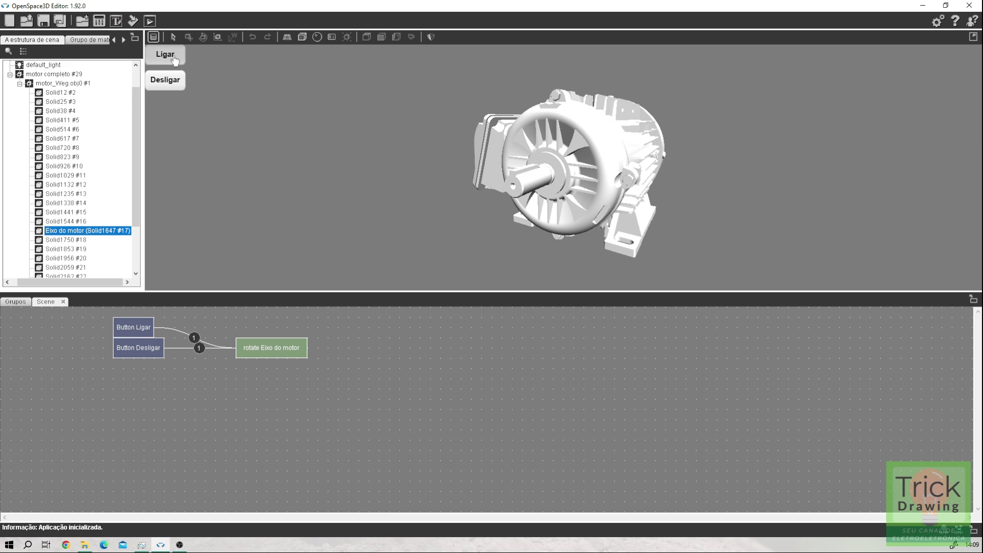
left_click_drag(457, 172, 457, 170)
left_click(168, 88)
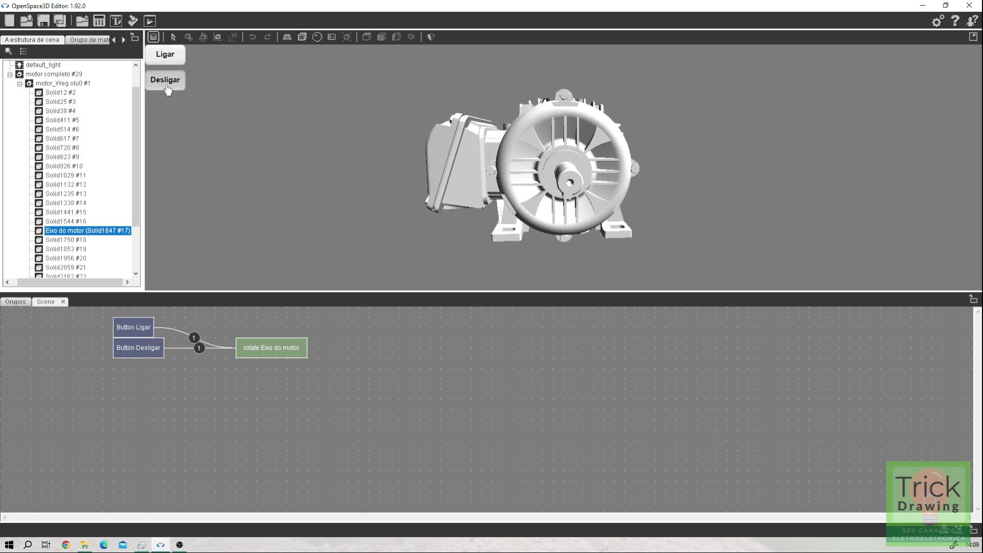
left_click_drag(349, 172, 314, 176)
left_click(169, 61)
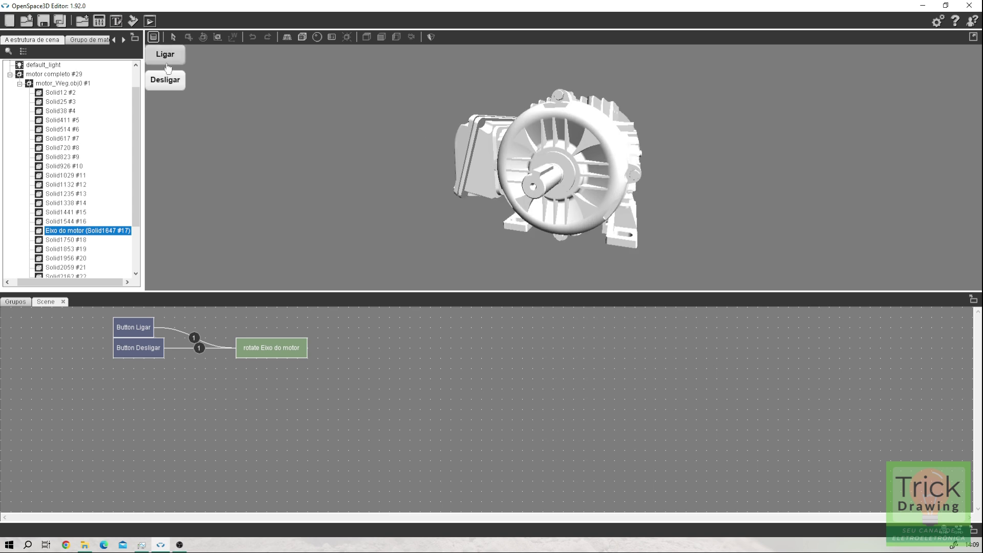
left_click(165, 81)
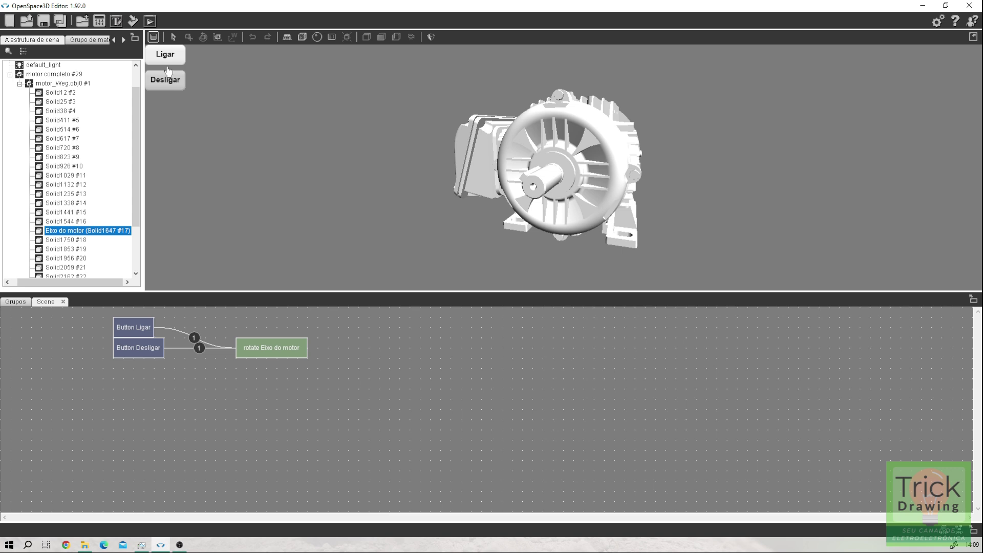
left_click(153, 37)
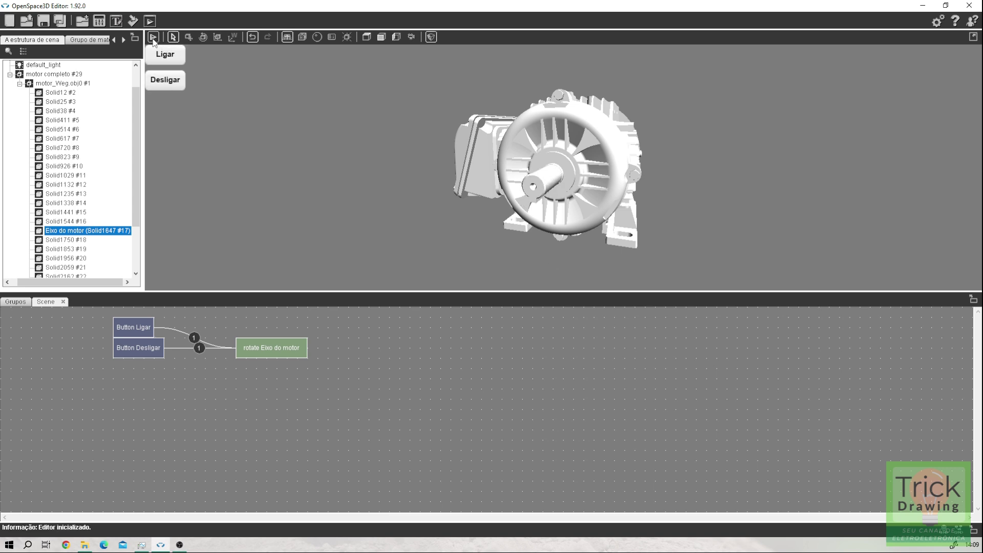
Step: Set the Z rotation of the rotate Eixo do motor block to -10 degrees and accept the settings
double_click(271, 349)
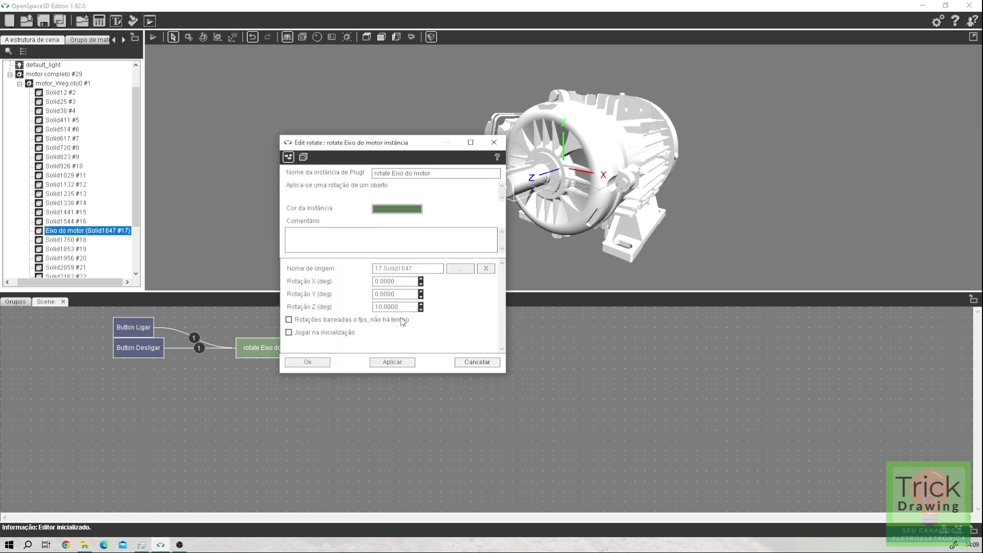
left_click(376, 307)
type("-")
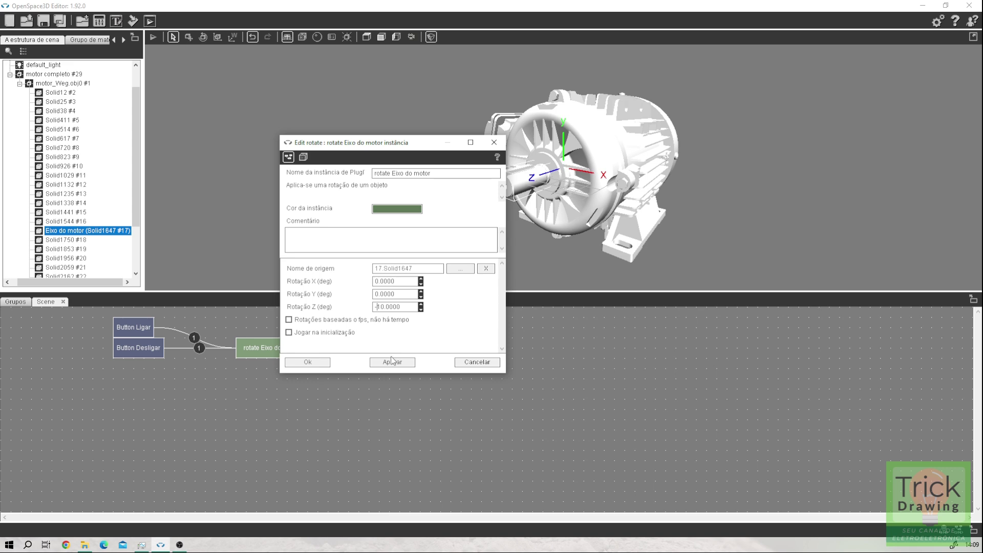
left_click(308, 362)
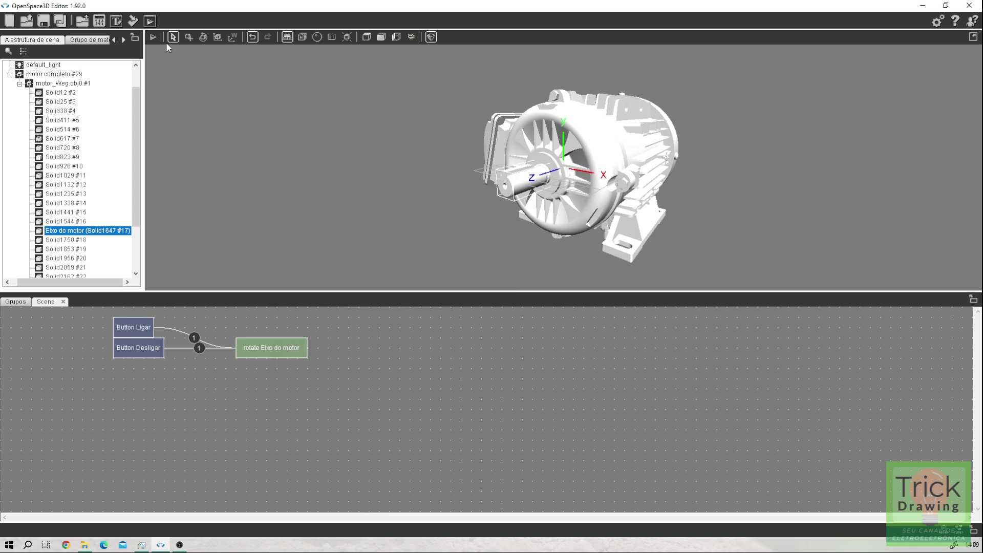
Step: Run the application again and examine the motor and its shaft from several angles
left_click(153, 39)
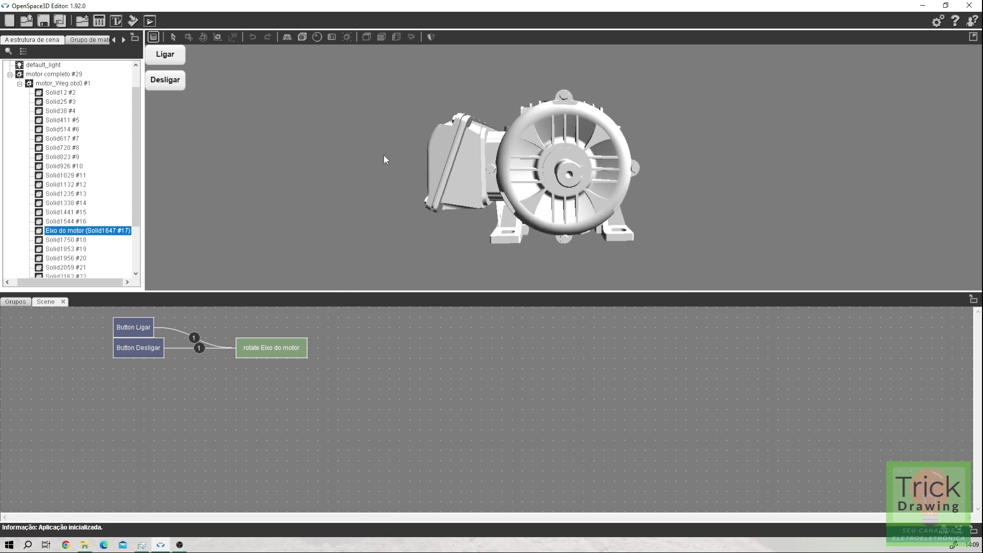
left_click_drag(385, 158, 620, 132)
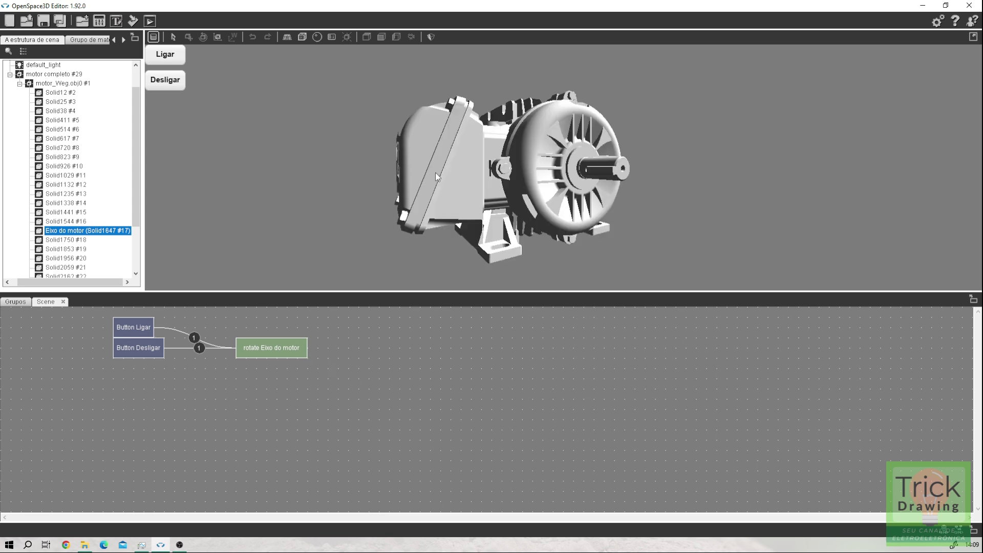
left_click_drag(435, 174, 360, 133)
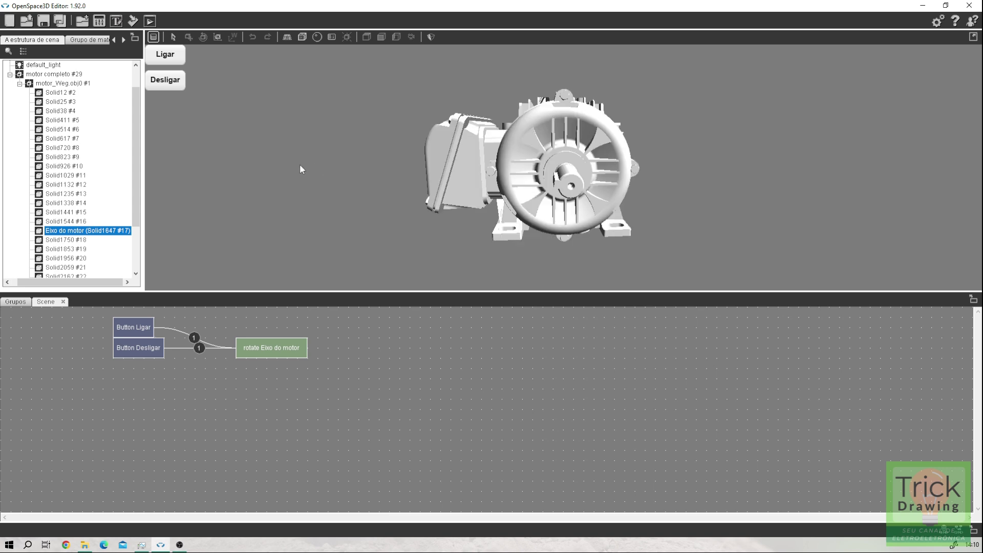